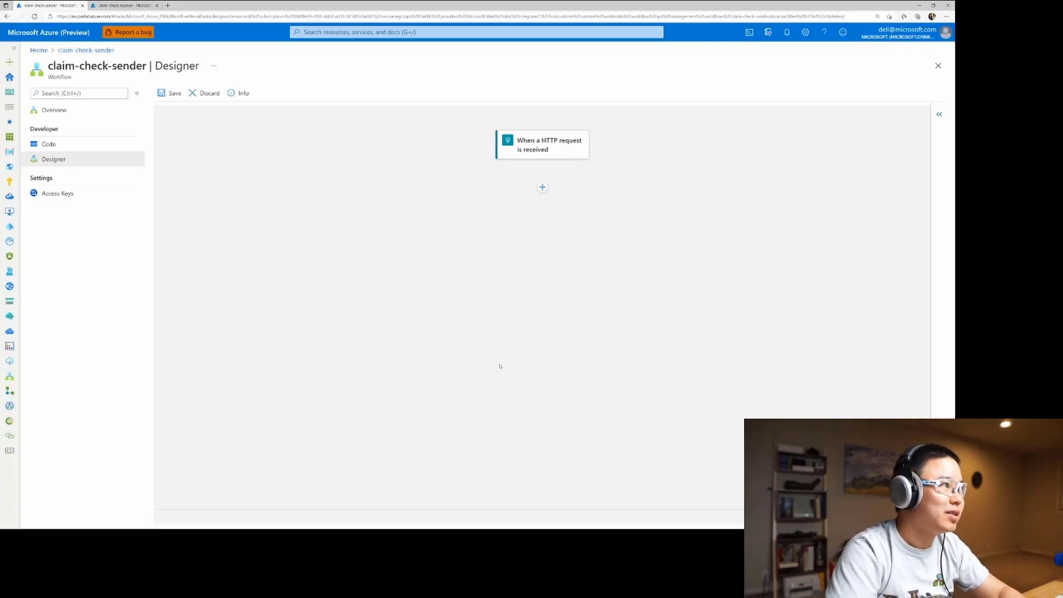
Add the Azure Blob Storage connector's Create blob action below the HTTP request trigger, searching the Azure connectors for "blob".
left_click(541, 189)
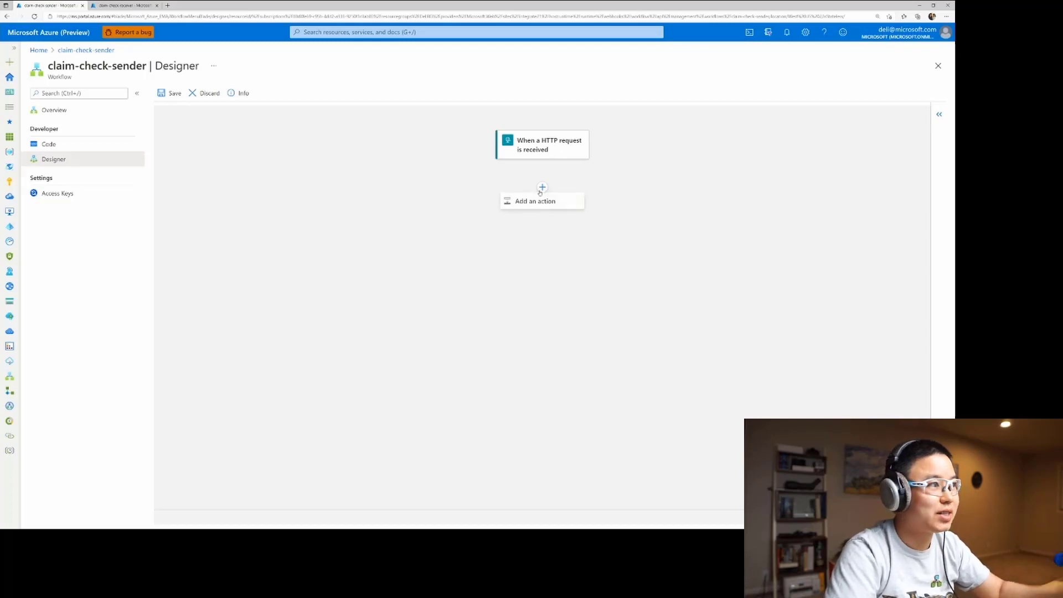
left_click(540, 202)
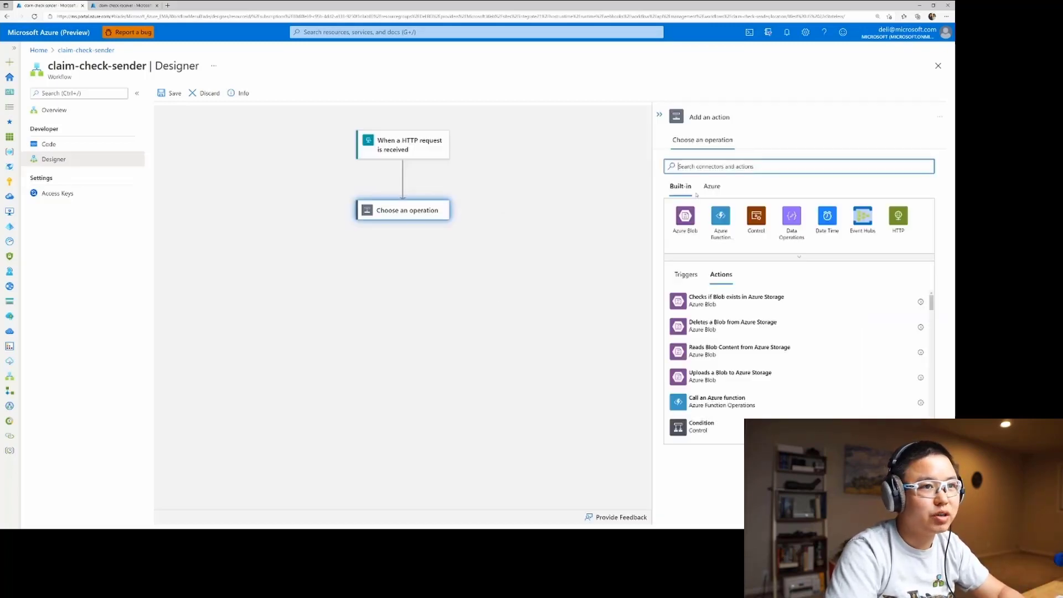
left_click(712, 185)
left_click(714, 166)
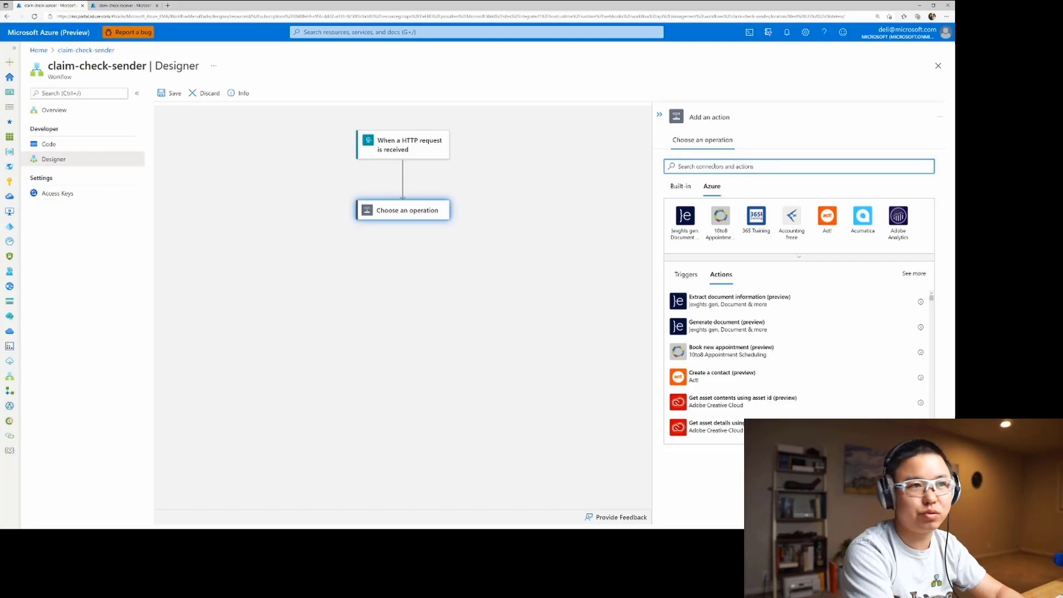
type("blob")
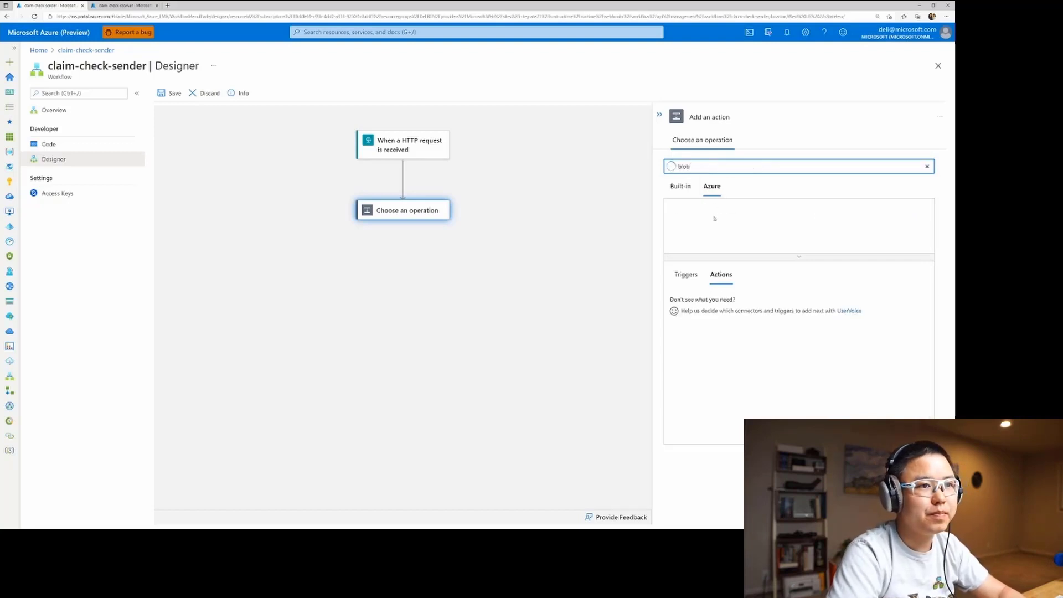
left_click(685, 214)
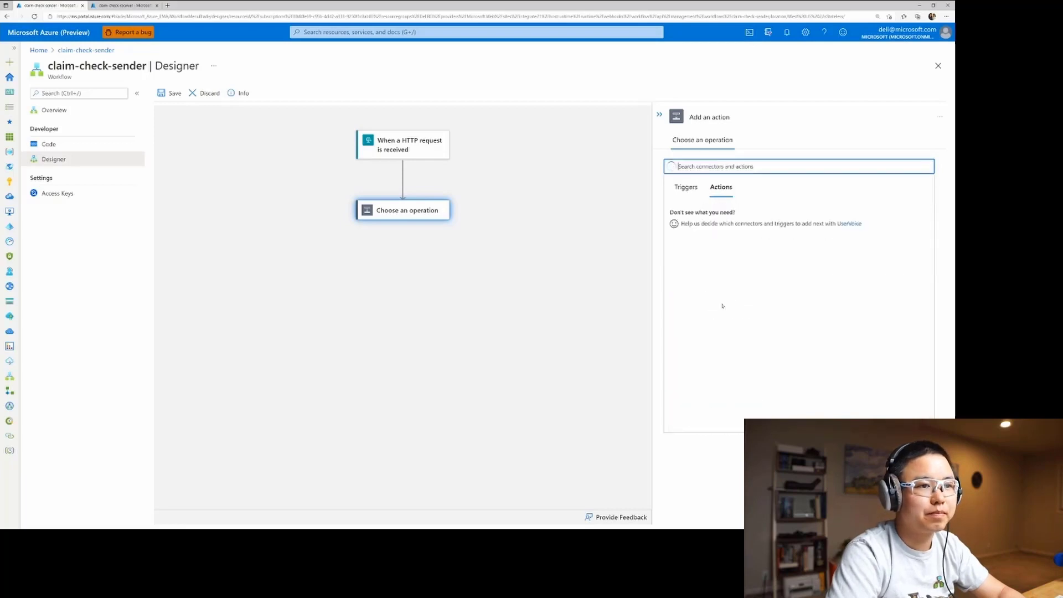
scroll(734, 324, "down", 5)
left_click(725, 360)
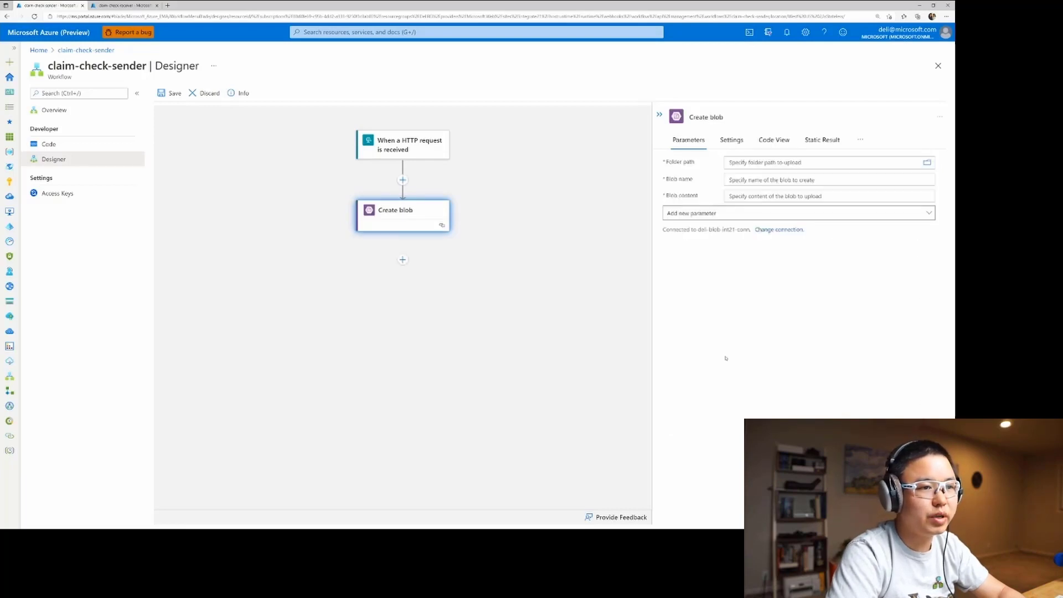
Set the Create blob action's folder path to /claim-checks and its blob name to demo.
left_click(927, 163)
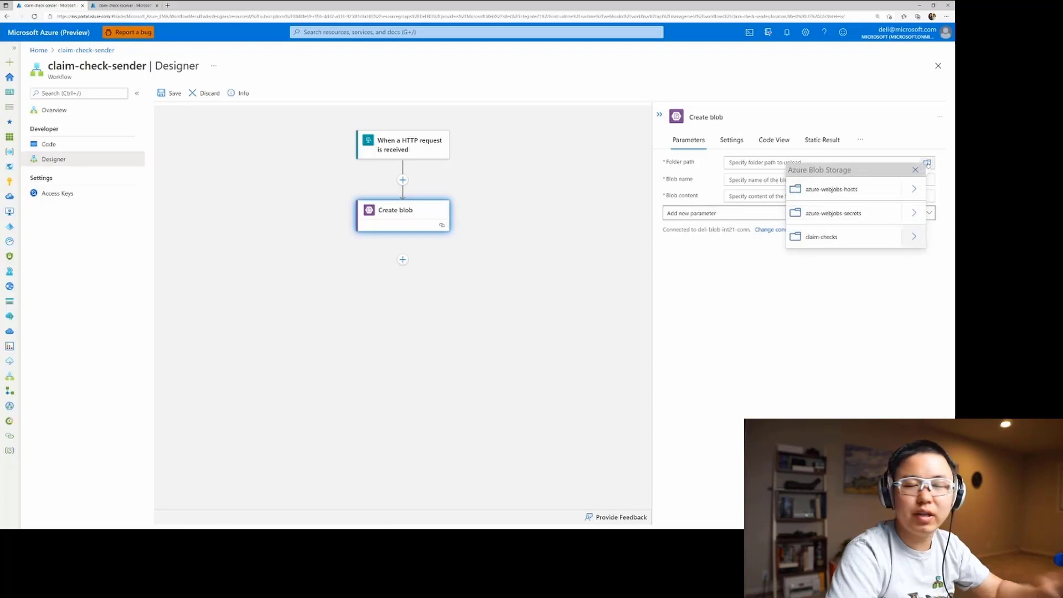
left_click(816, 238)
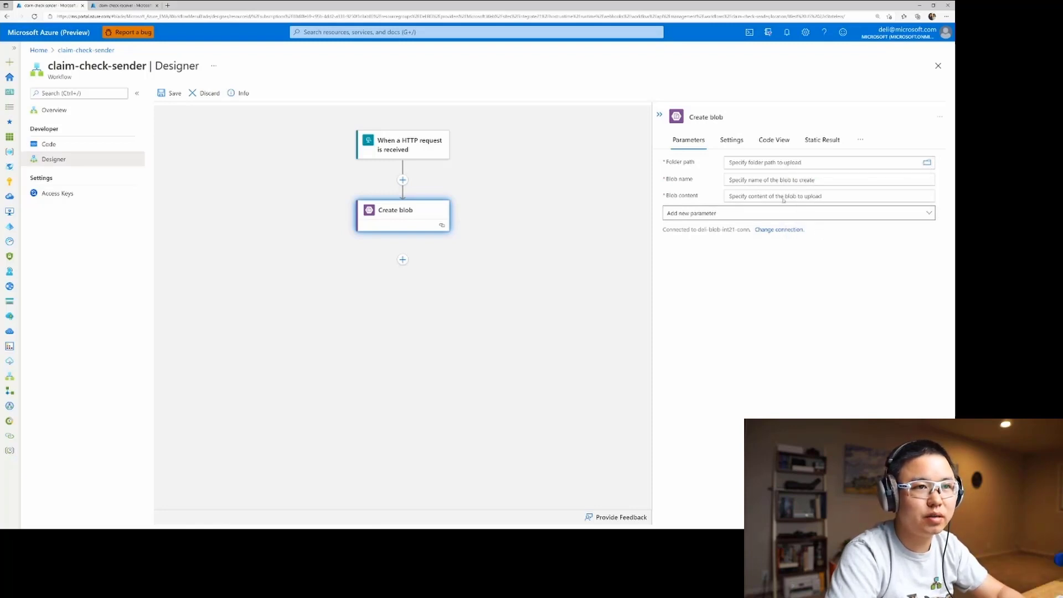
left_click(863, 286)
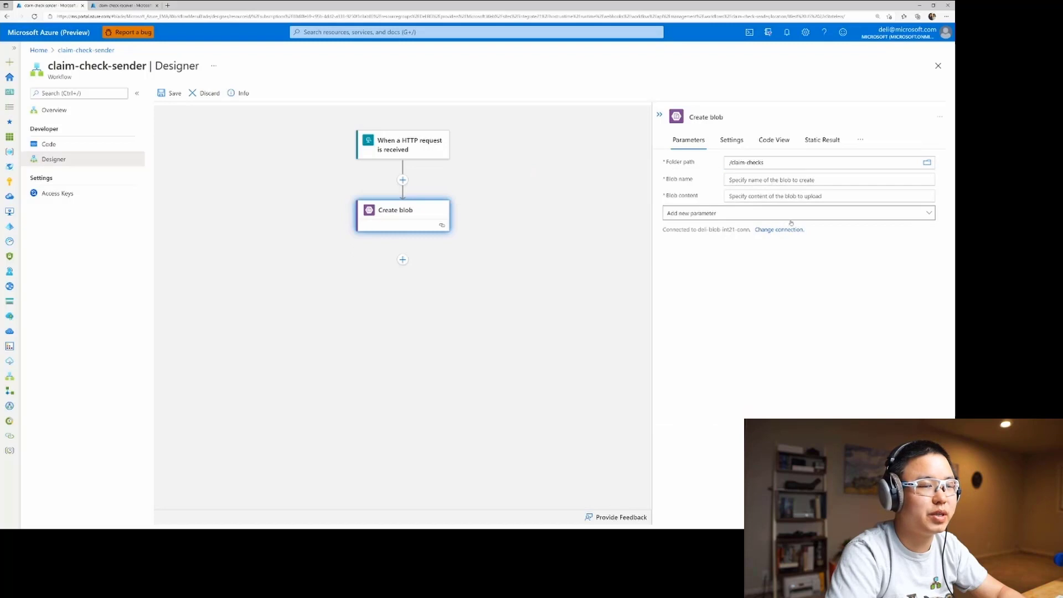
left_click(758, 179)
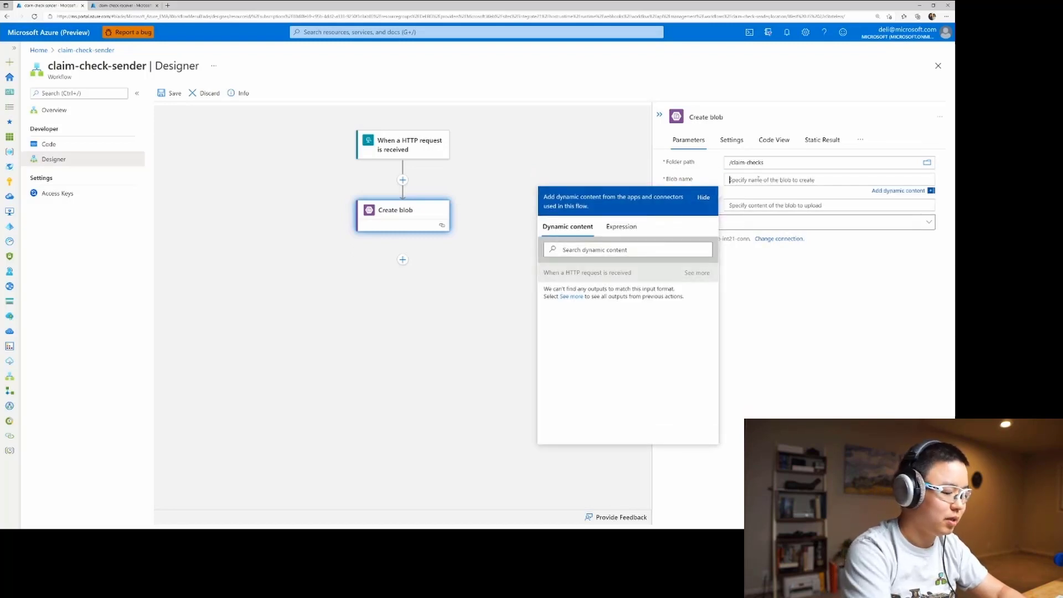
type("demo")
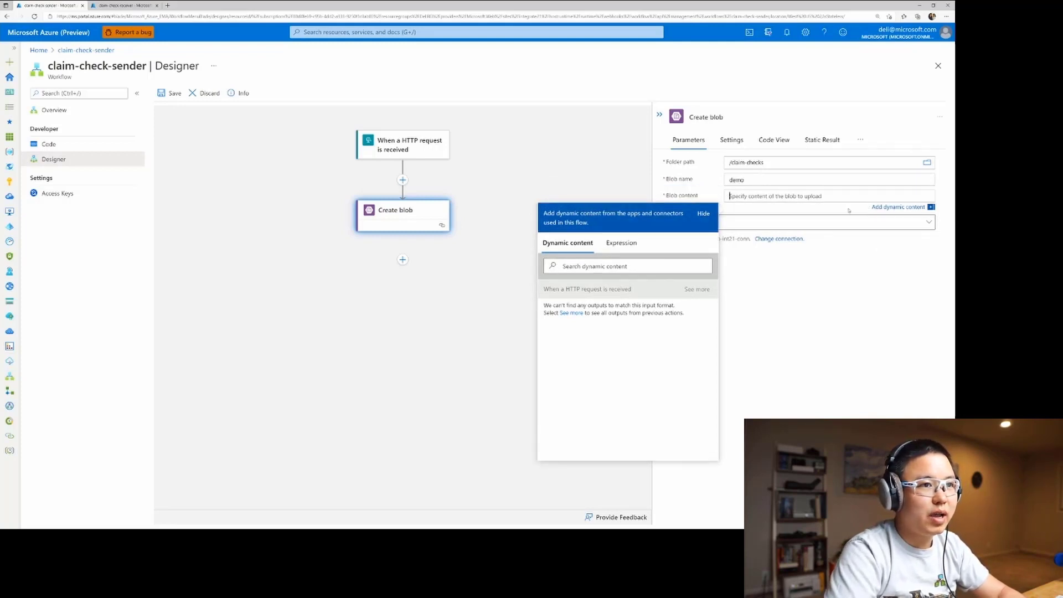
Fill the blob content with the Body output of the HTTP request trigger.
left_click(697, 289)
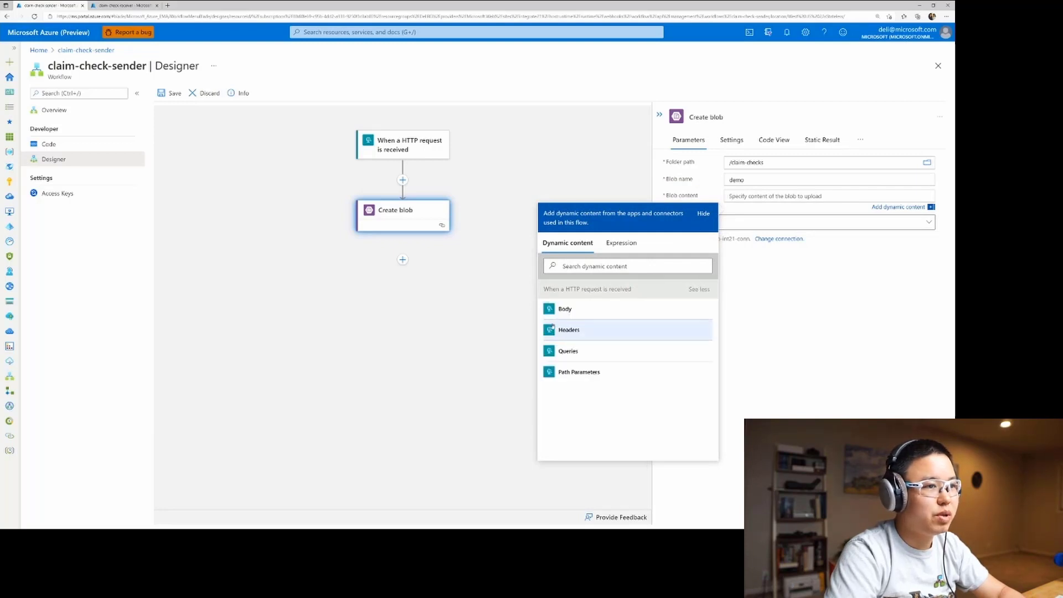
left_click(569, 309)
left_click(819, 347)
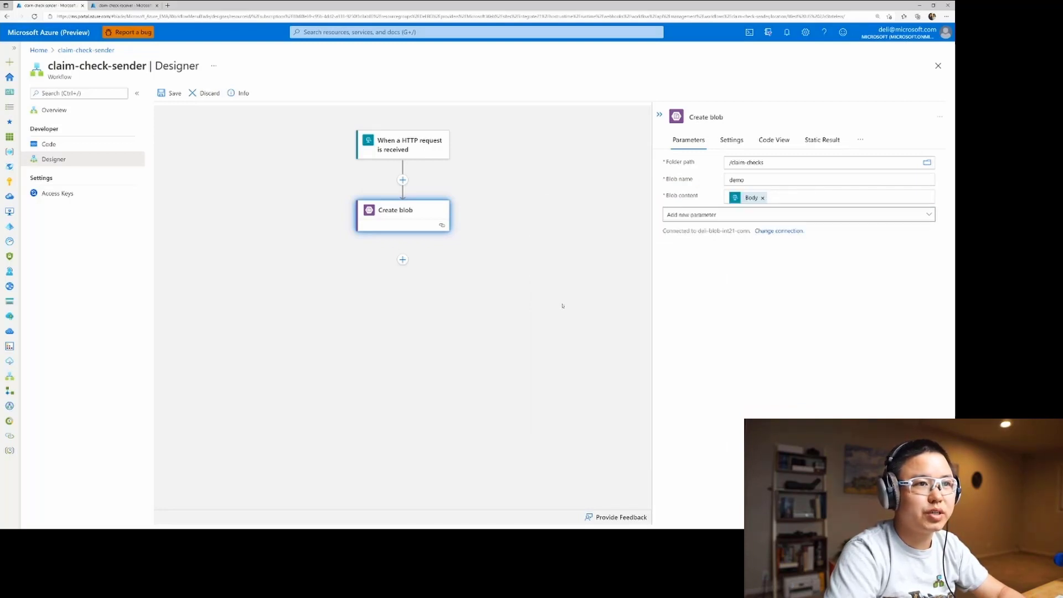
Add the Azure Service Bus connector's Send message action below Create blob, searching for "service bus".
left_click(402, 260)
left_click(402, 278)
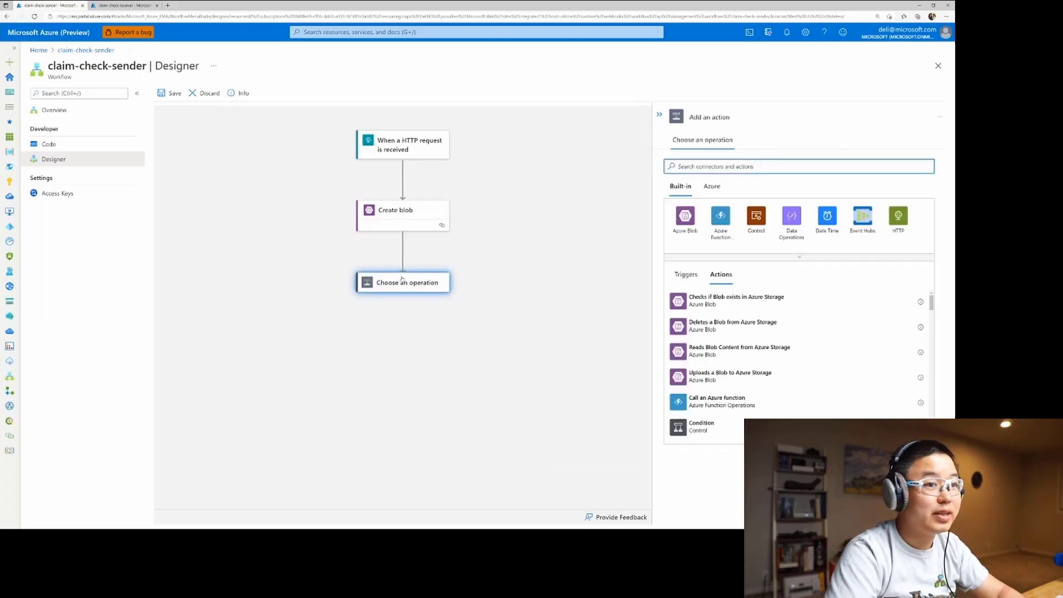
left_click(710, 186)
left_click(705, 171)
type("service bus")
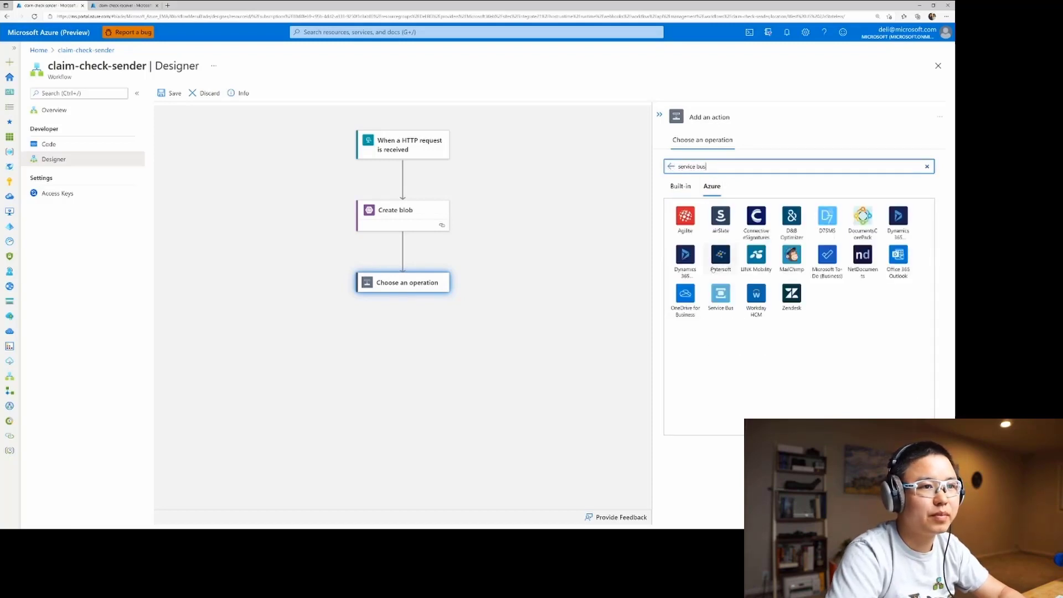
left_click(720, 292)
scroll(725, 332, "down", 10)
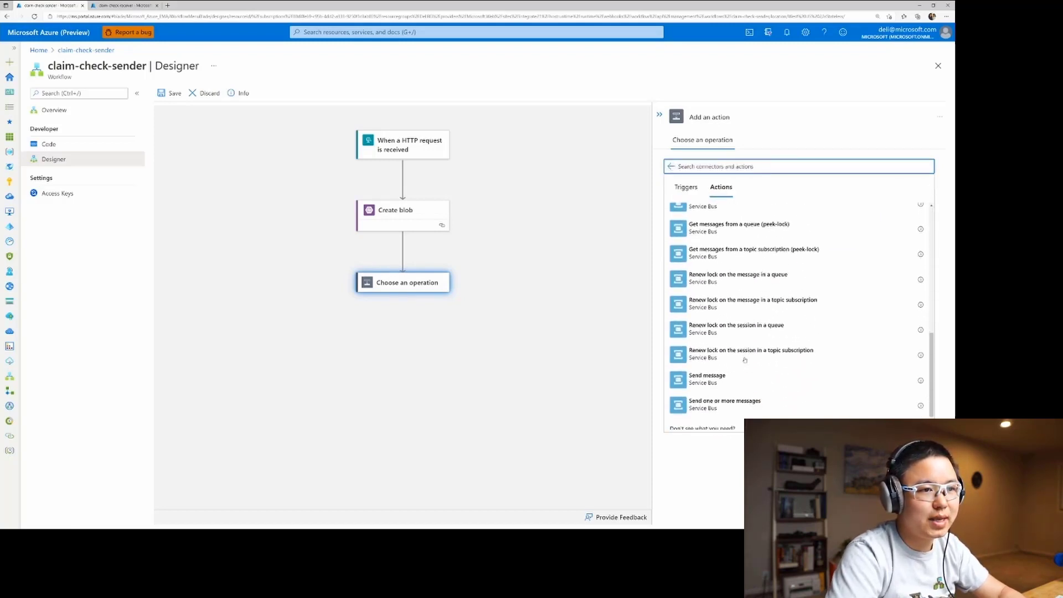
left_click(707, 374)
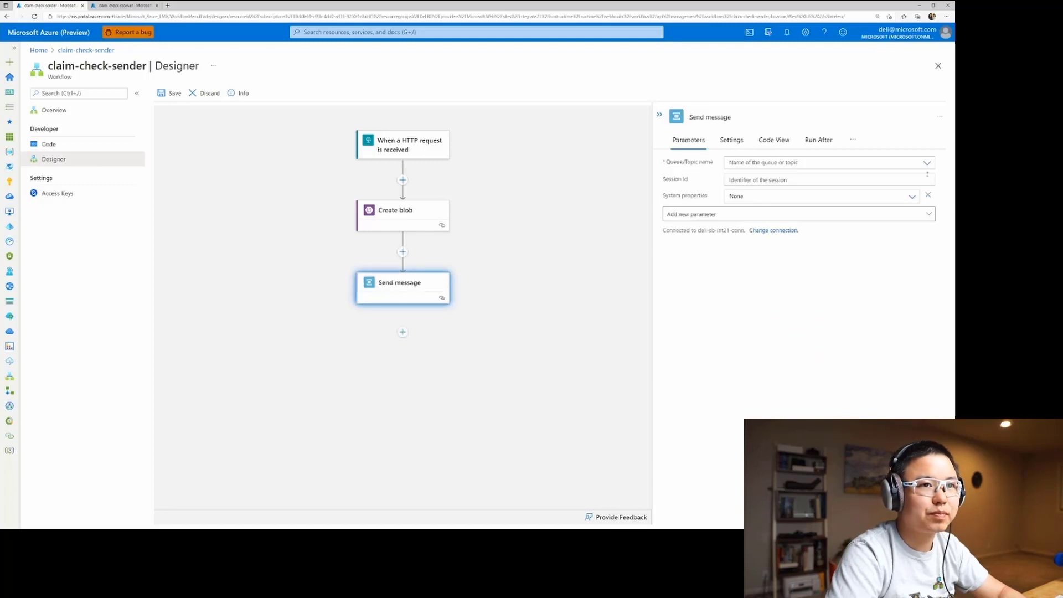
Target the claim-check-demo queue in the Send message action and add its Content parameter.
left_click(928, 164)
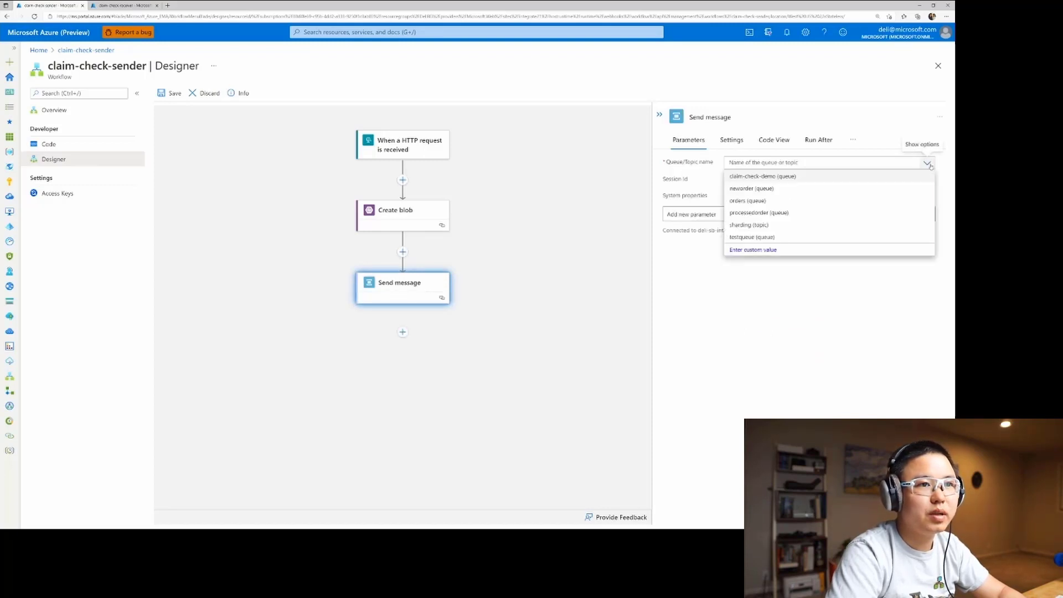
left_click(739, 177)
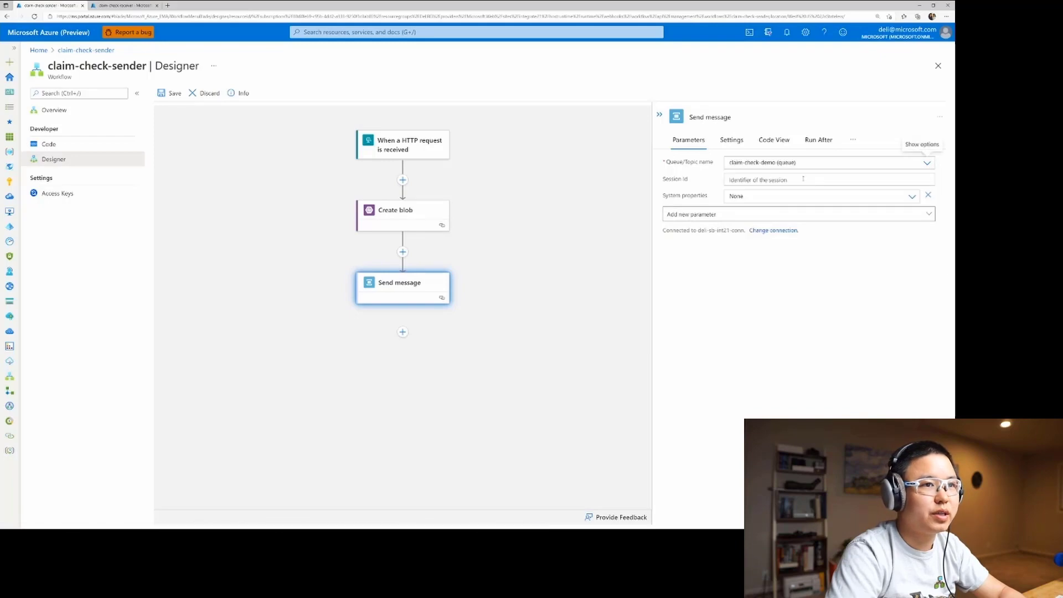
left_click(923, 216)
left_click(676, 259)
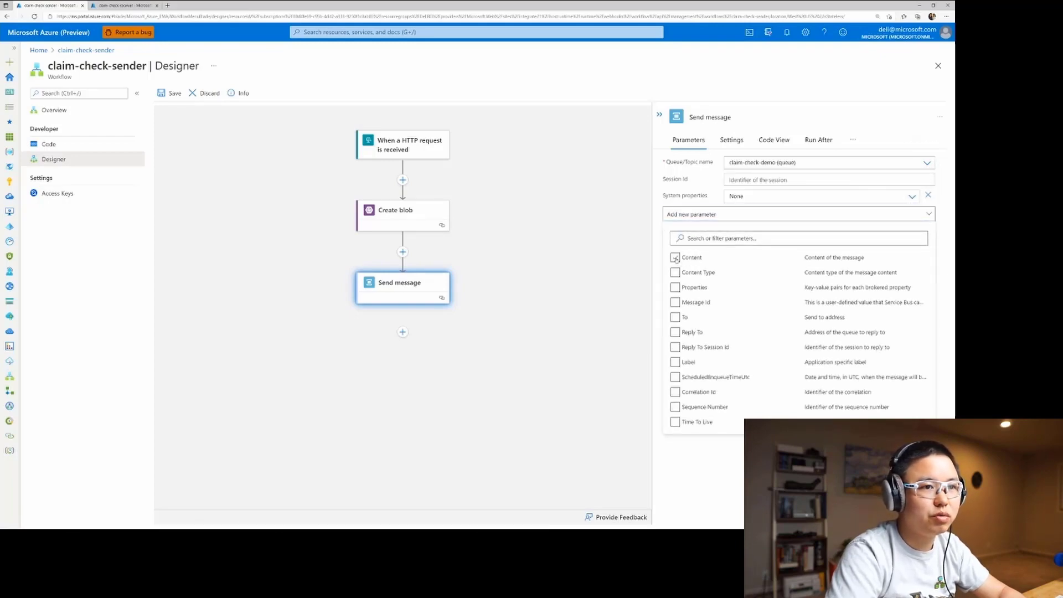
left_click(721, 480)
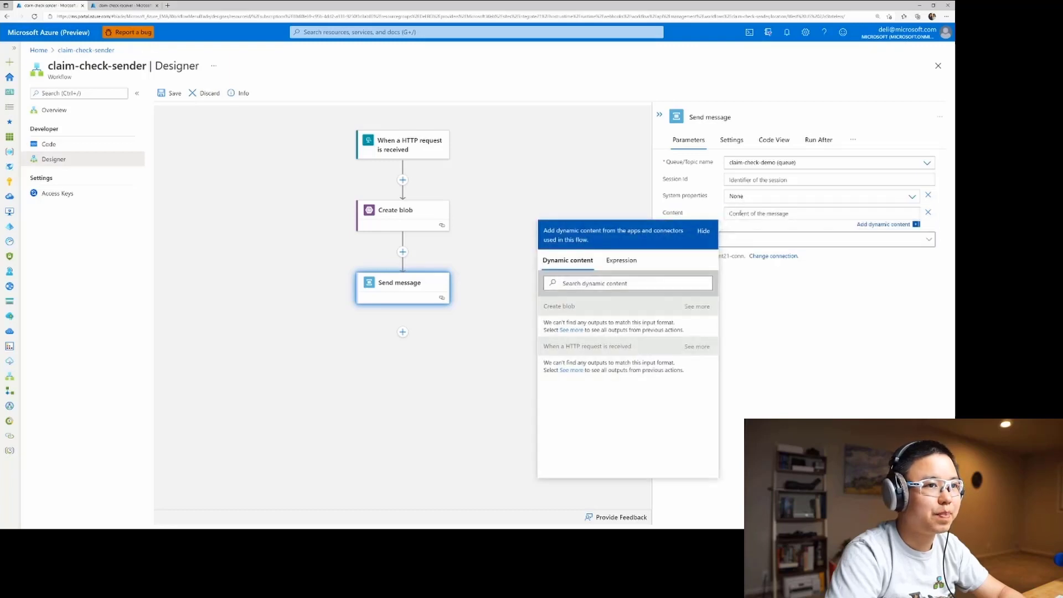
Fill the message content with the Path output of Create blob and save the claim-check-sender workflow.
left_click(697, 347)
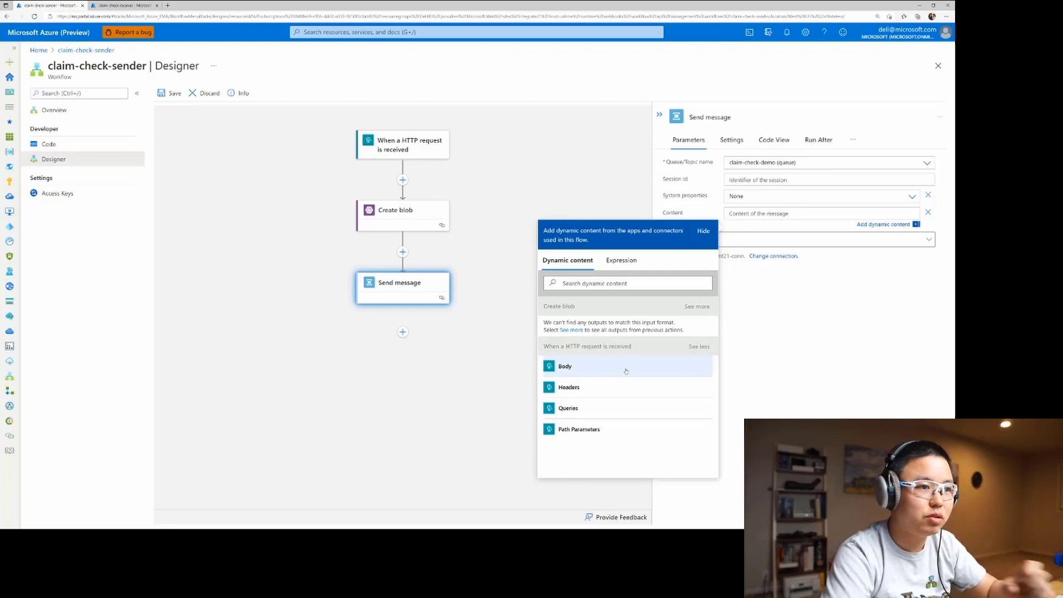
left_click(697, 307)
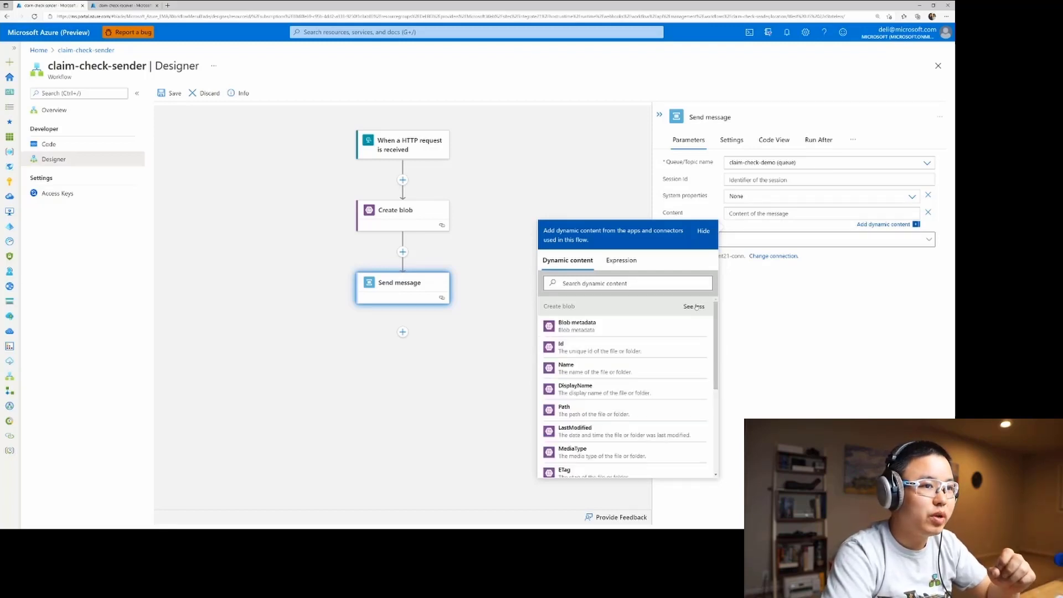
left_click(603, 413)
left_click(753, 283)
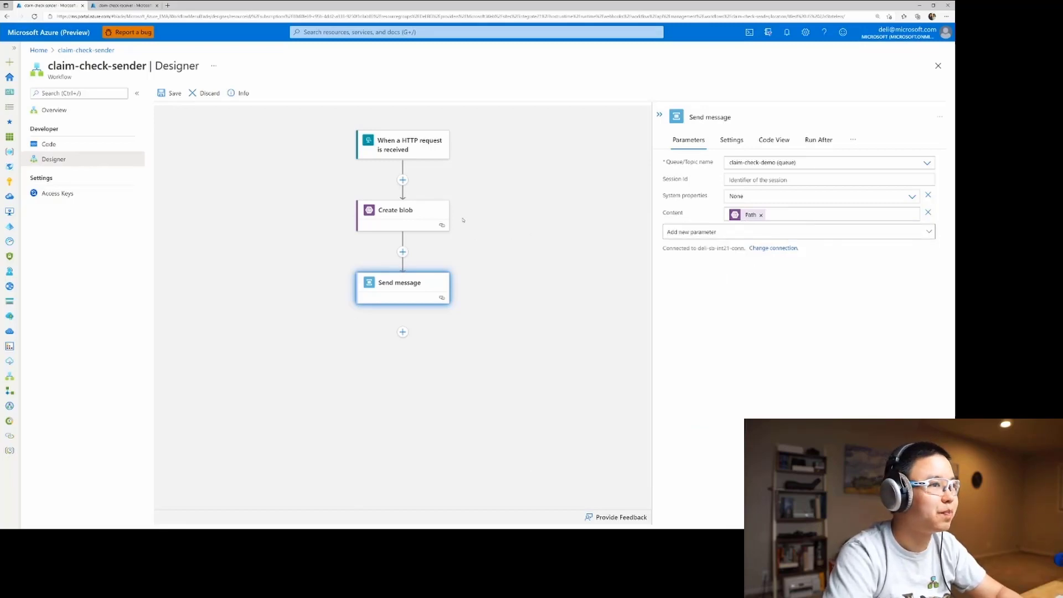
left_click(171, 95)
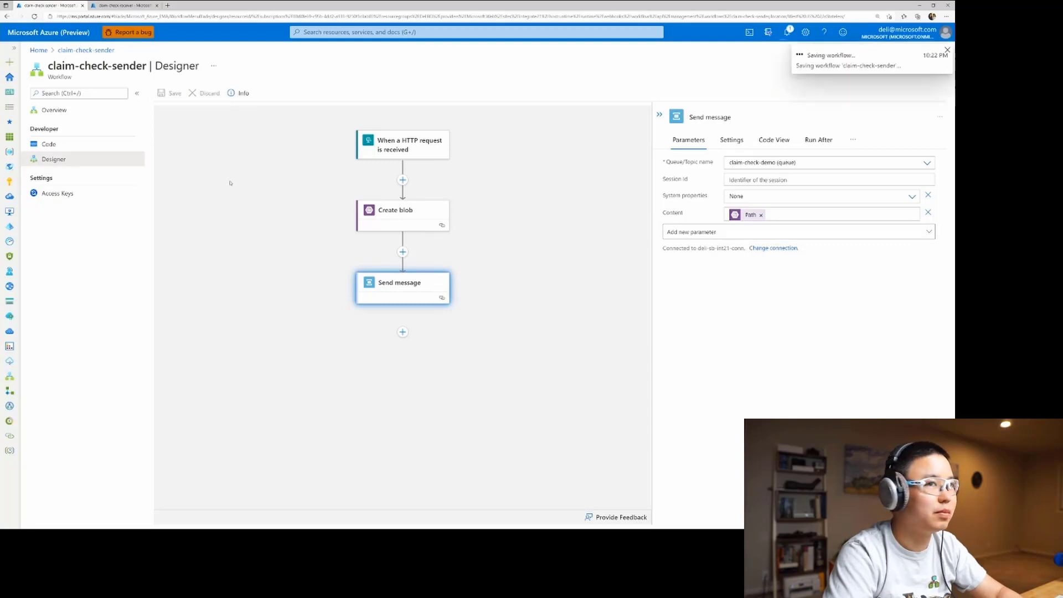
In the claim-check-receiver workflow, add the Azure Service Bus trigger "When a message is received in a queue (auto-complete)" for the claim-check-demo queue.
left_click(125, 5)
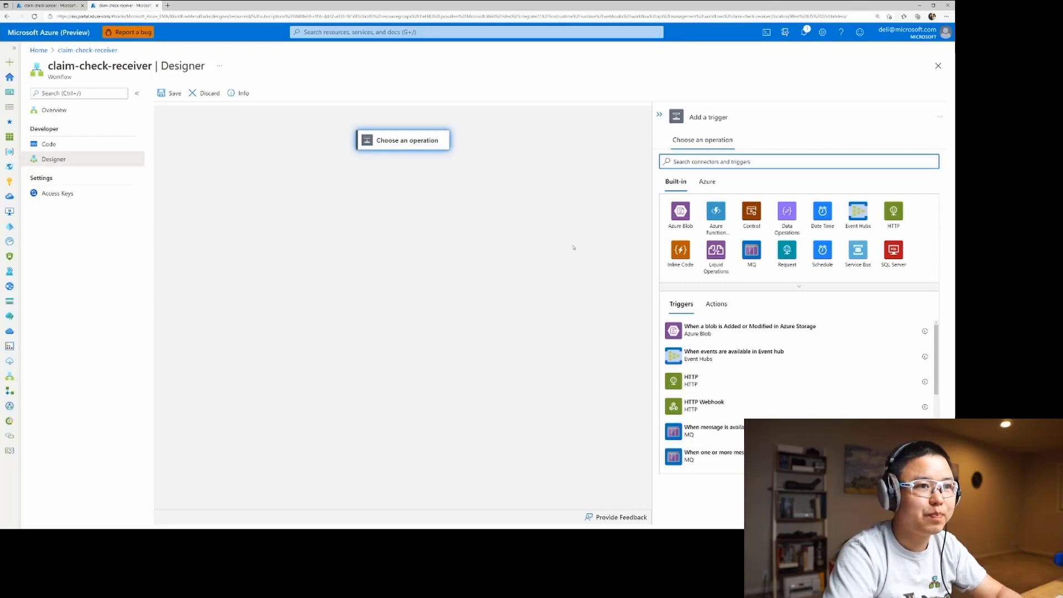
left_click(707, 181)
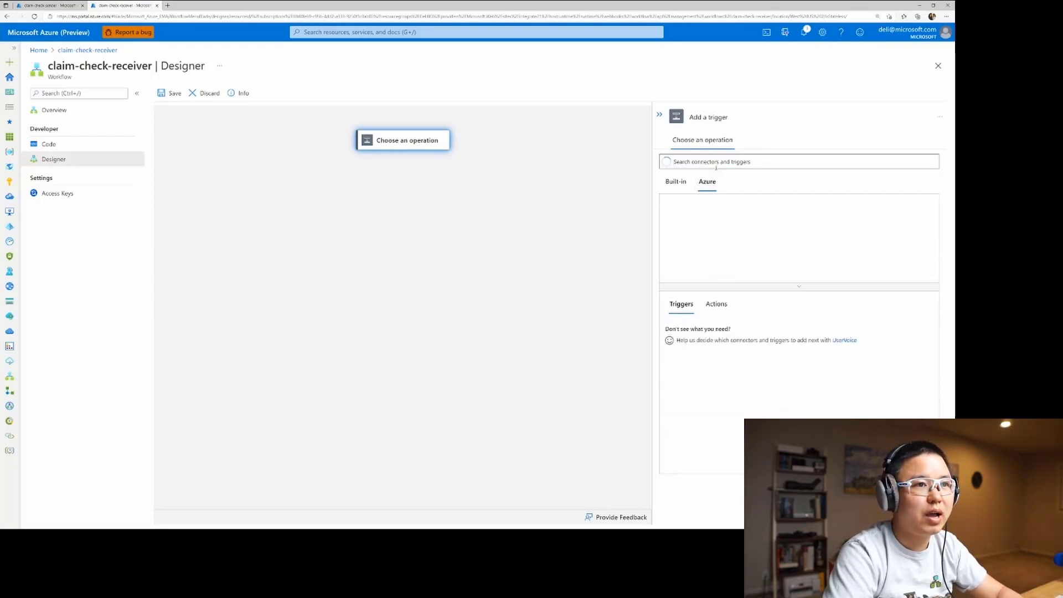
left_click(716, 162)
type("service bus")
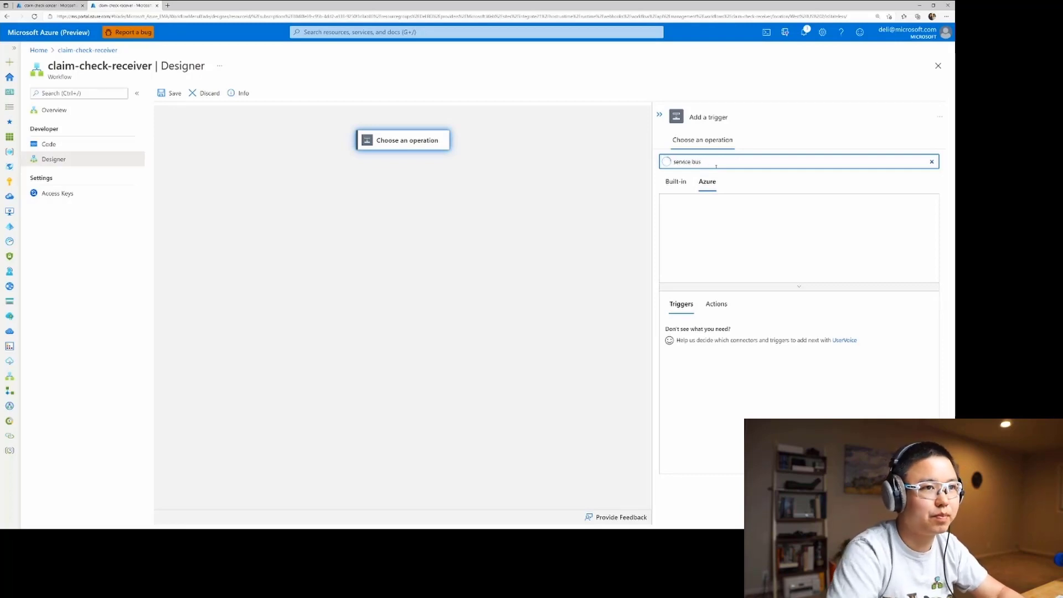
left_click(721, 287)
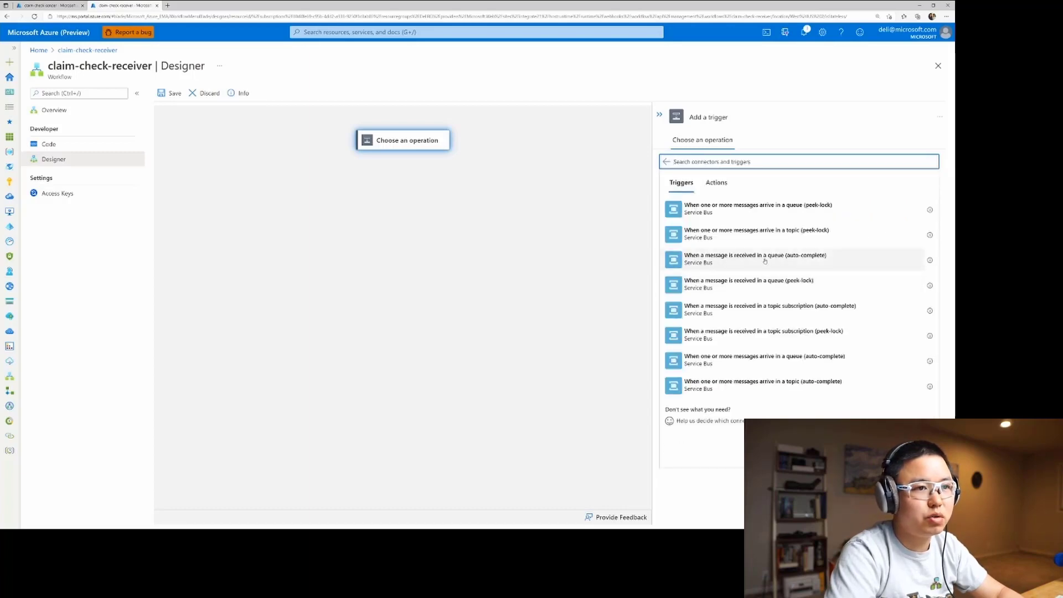
left_click(828, 264)
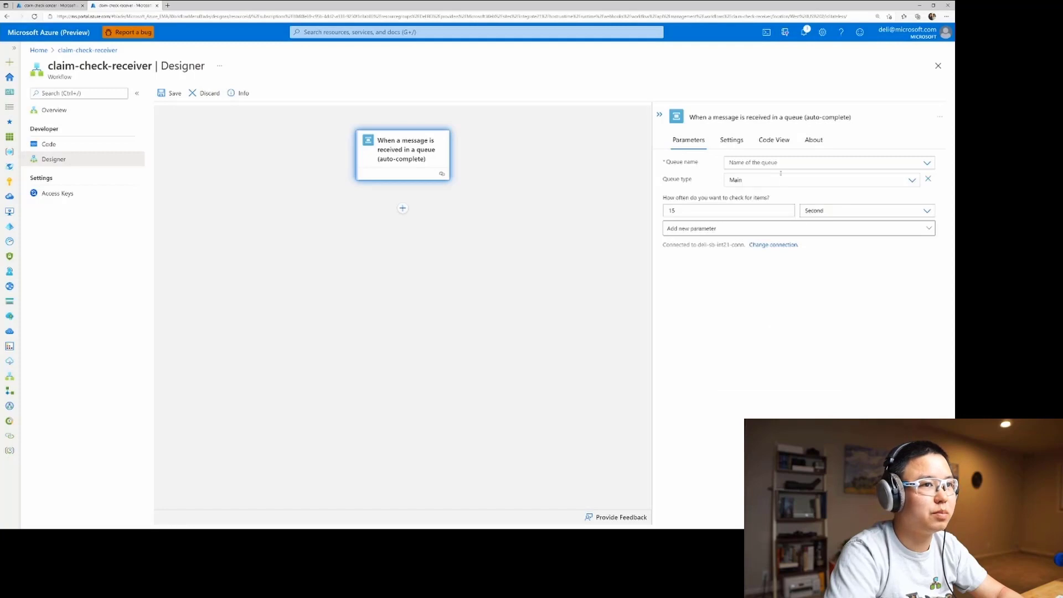
left_click(929, 163)
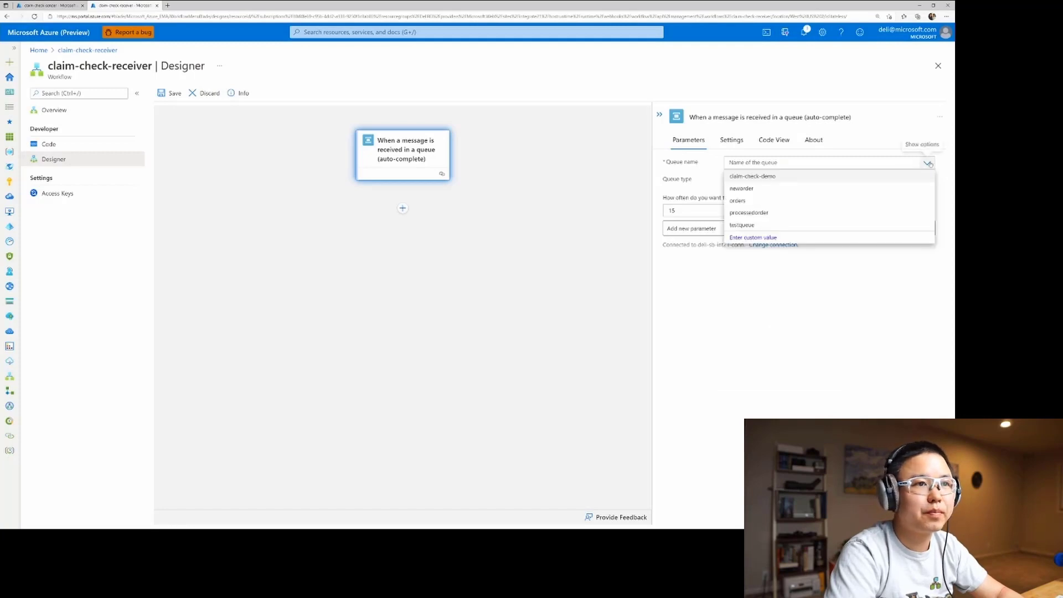
left_click(809, 175)
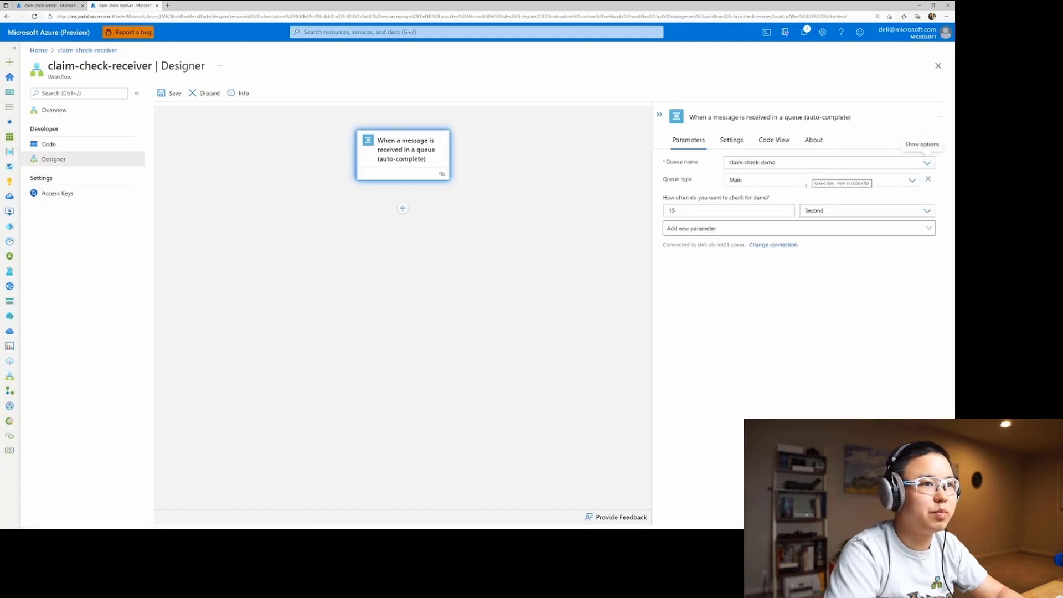
Below the trigger, add Azure Blob Storage's Get blob content using path action, searching for "blob", and set its Blob path to the message's Content output.
left_click(403, 208)
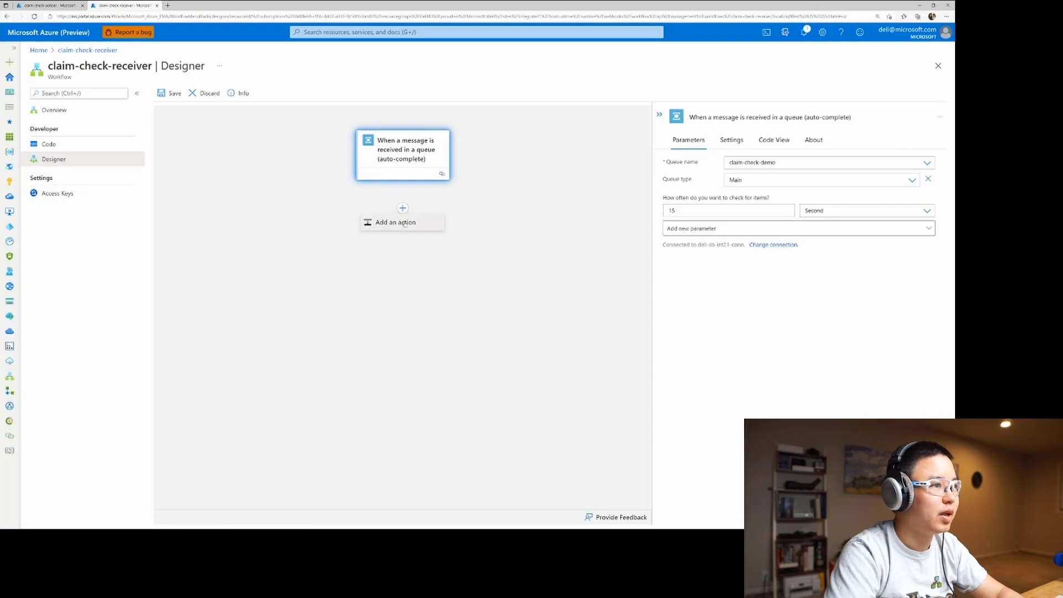
left_click(403, 223)
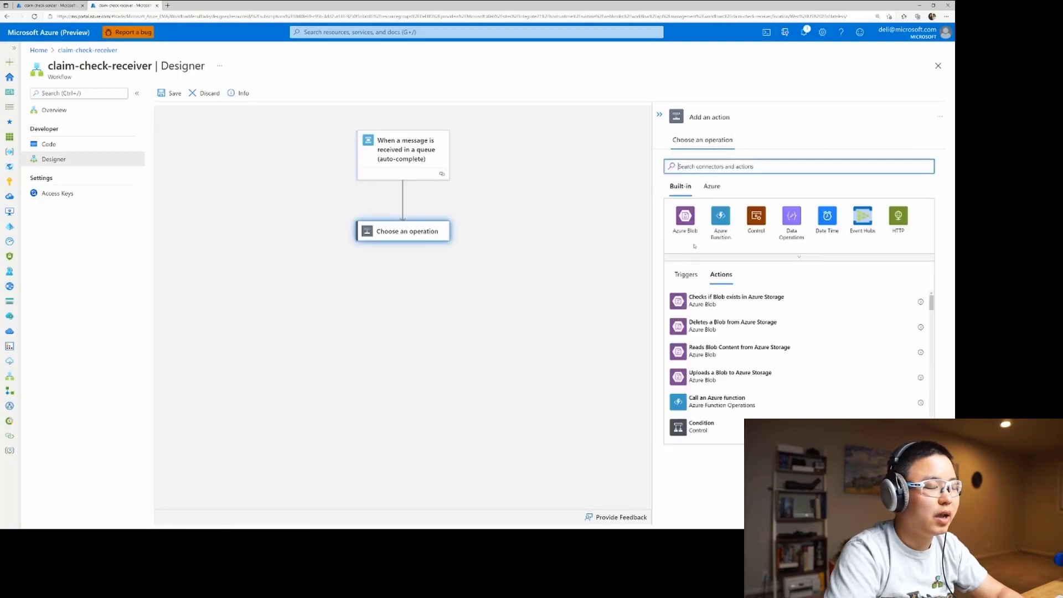
left_click(711, 186)
left_click(714, 167)
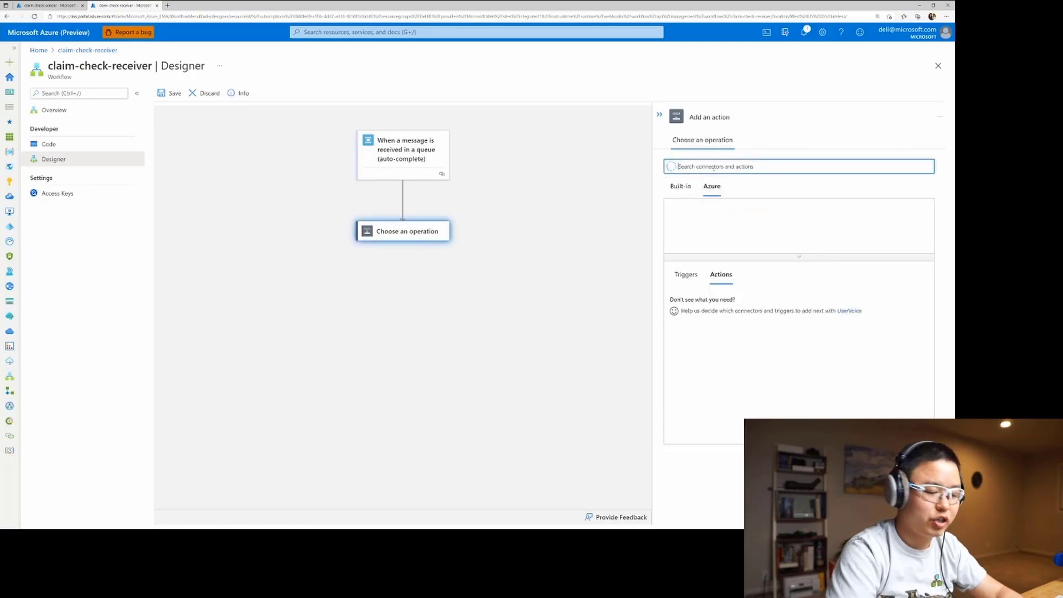
type("blob")
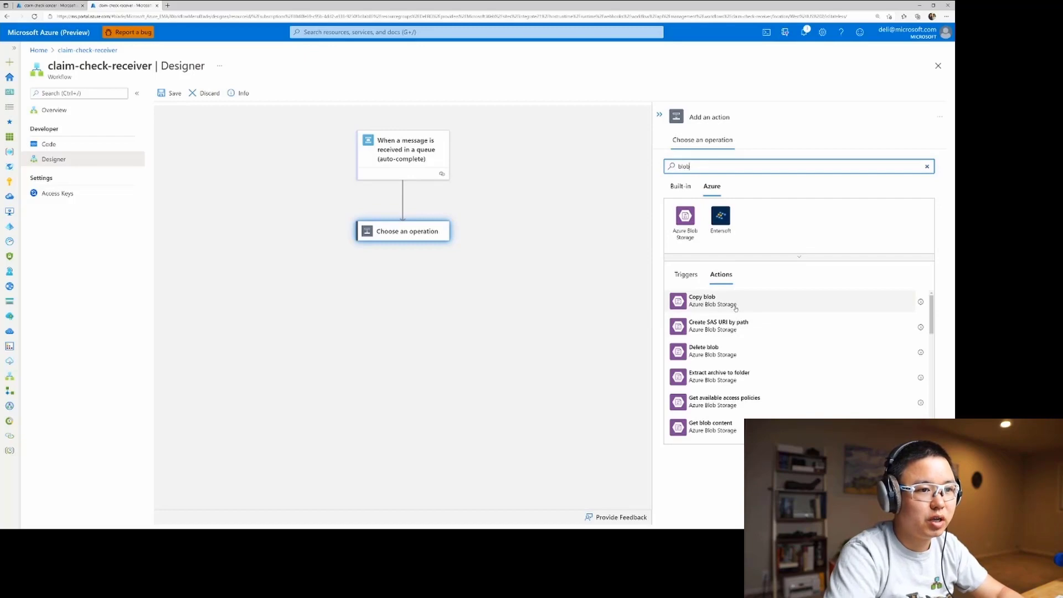
scroll(714, 365, "down", 2)
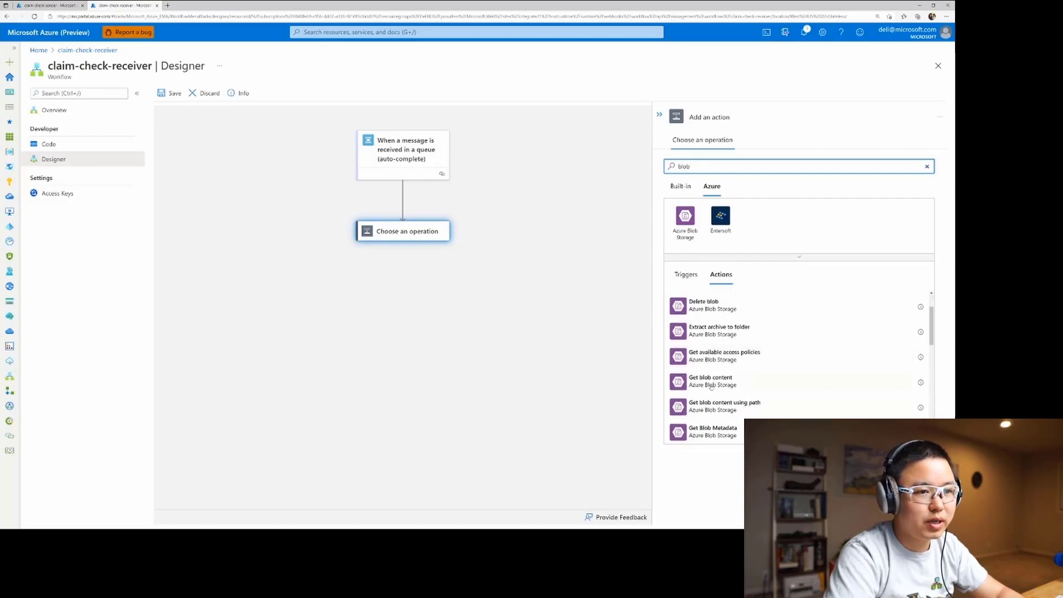
left_click(732, 405)
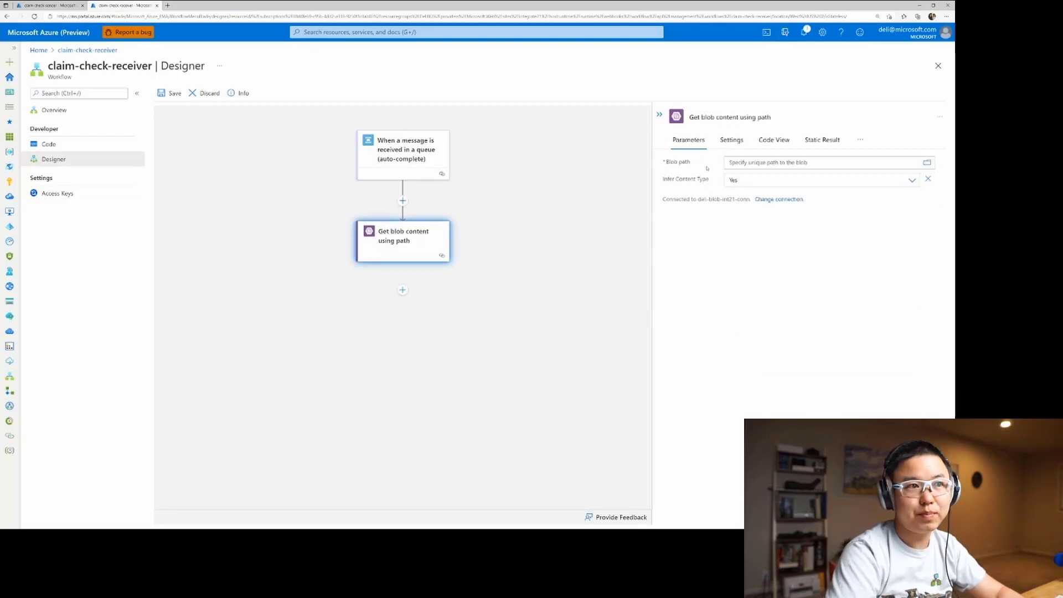
left_click(726, 162)
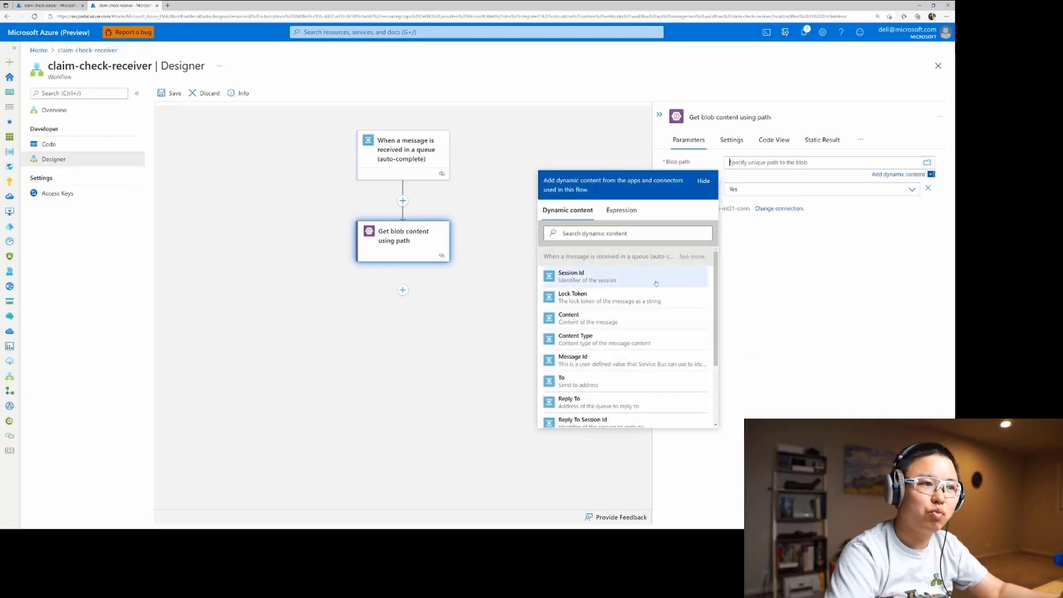
left_click(595, 318)
Add a Data Operations Compose action below Get blob content using path.
left_click(403, 291)
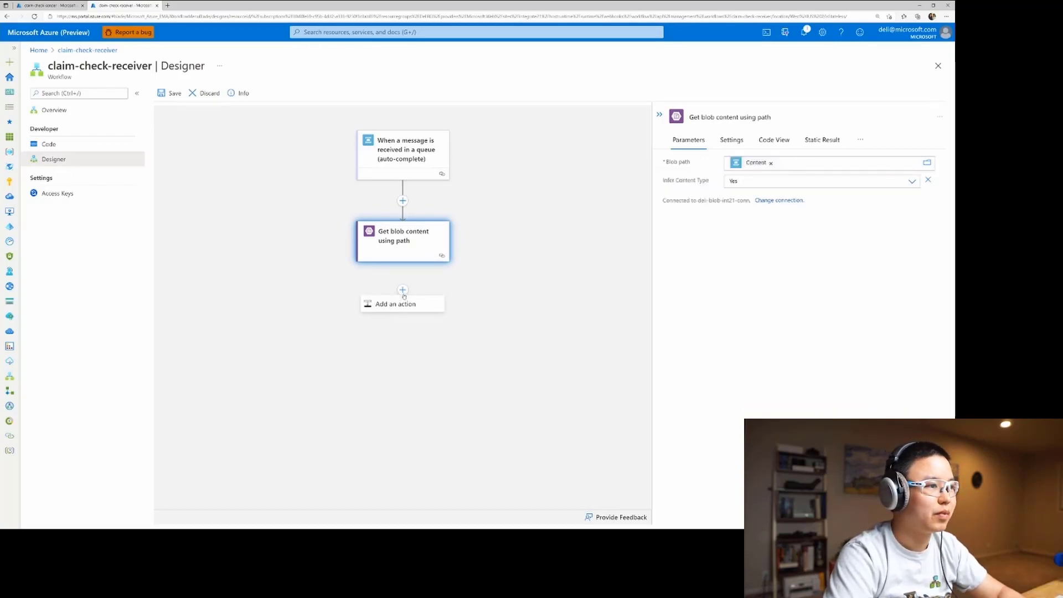
left_click(404, 303)
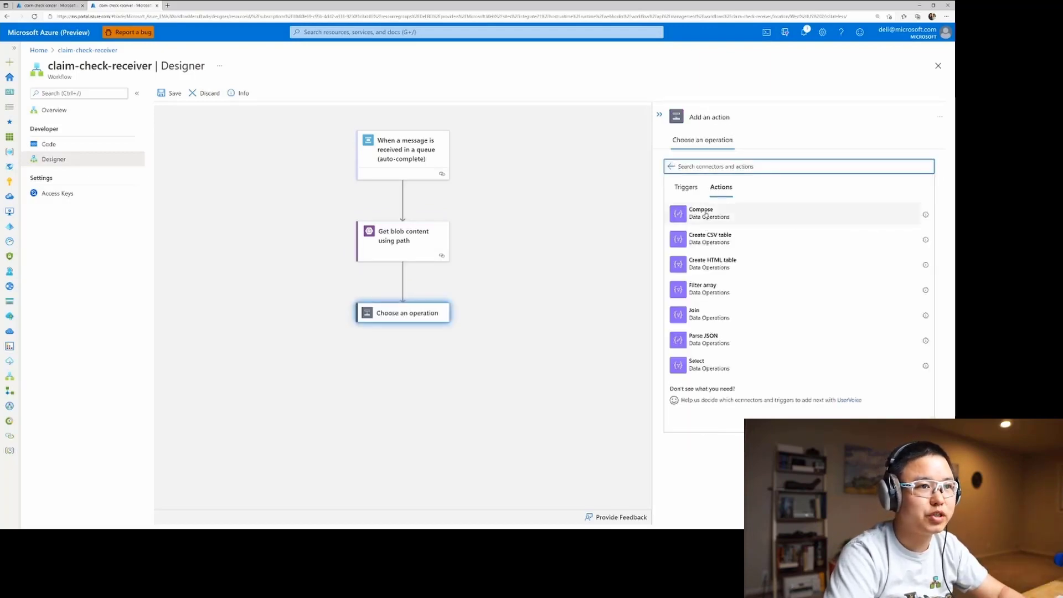
left_click(706, 214)
Set the Compose inputs to the expression json(body('Get_blob_content_using_path')) and save the claim-check-receiver workflow.
left_click(738, 164)
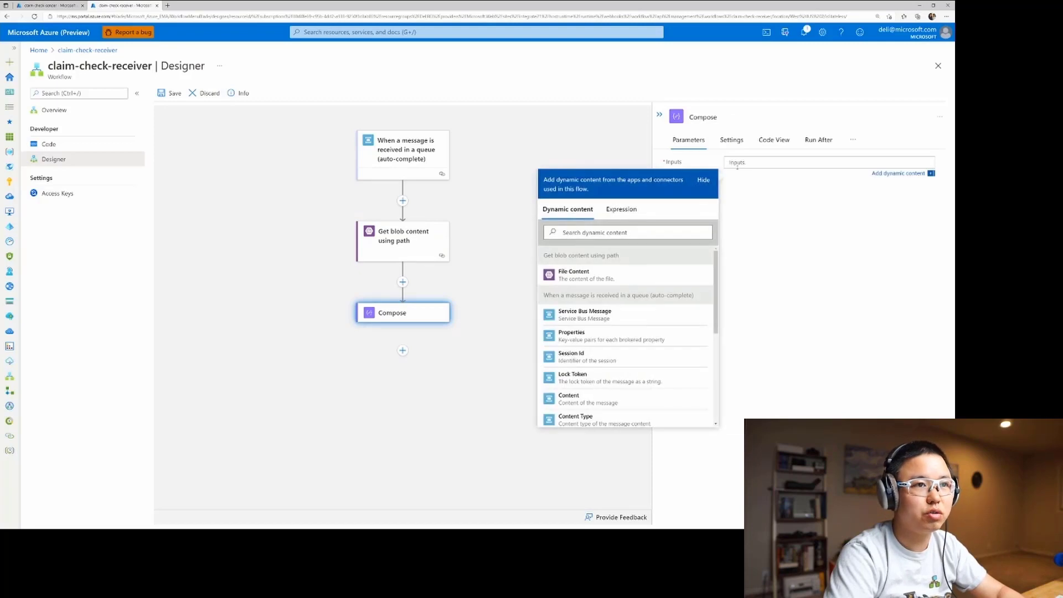
left_click(623, 216)
type("j")
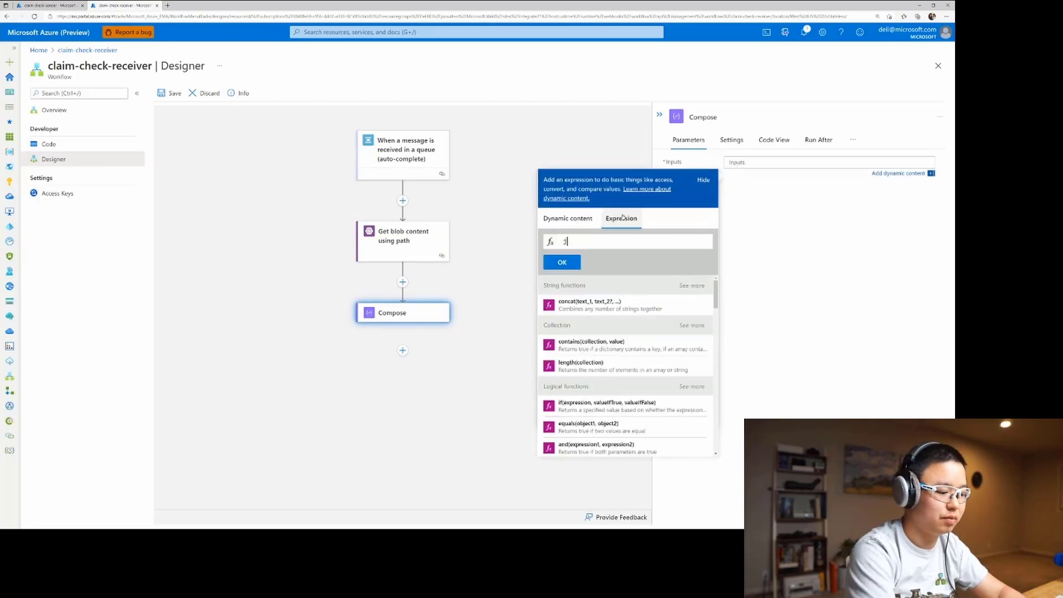
type("son(")
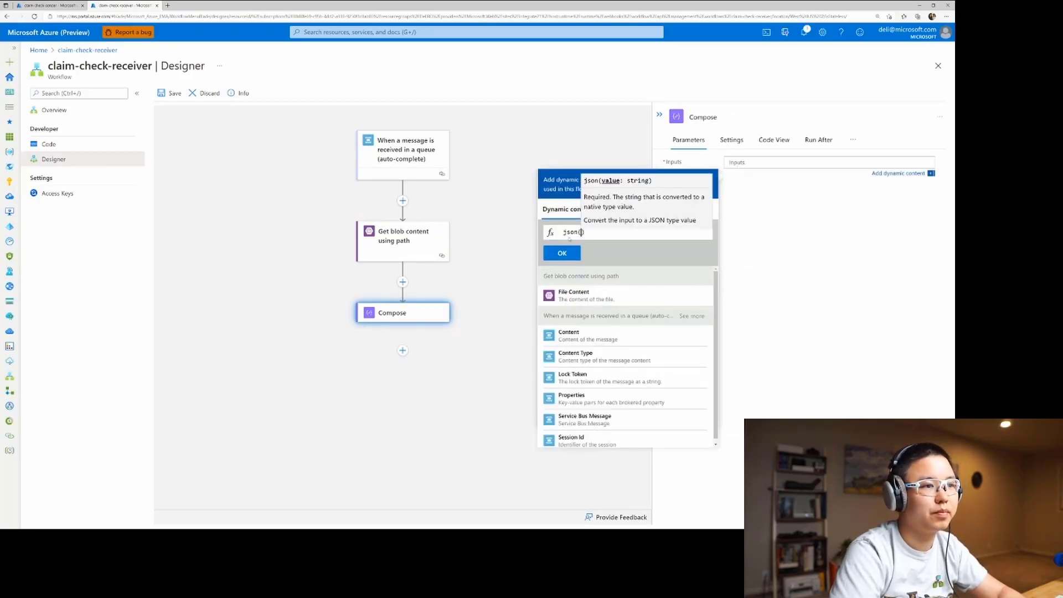
left_click(570, 294)
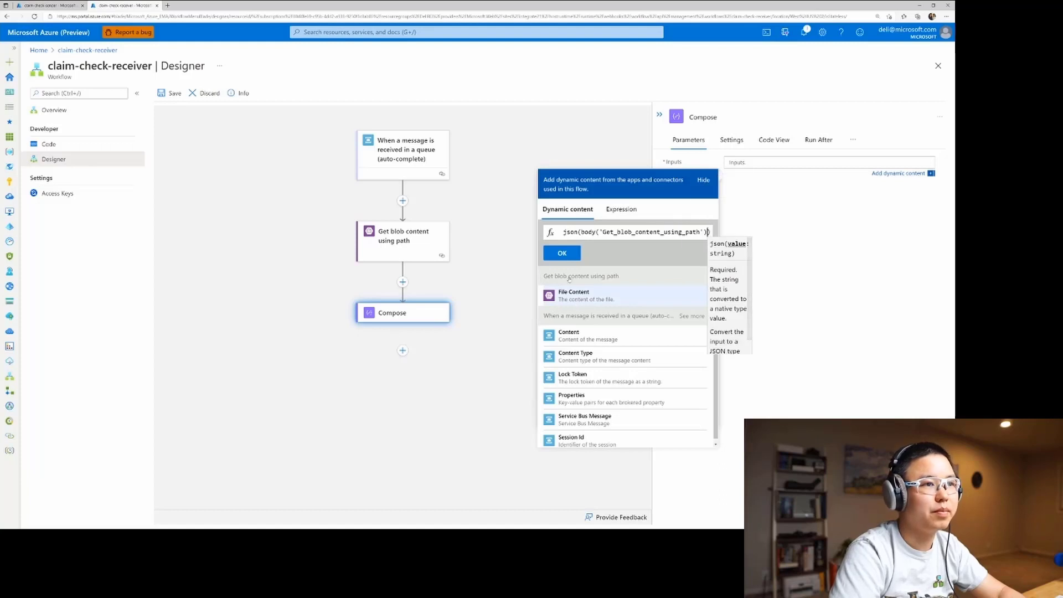
left_click(563, 254)
left_click(170, 95)
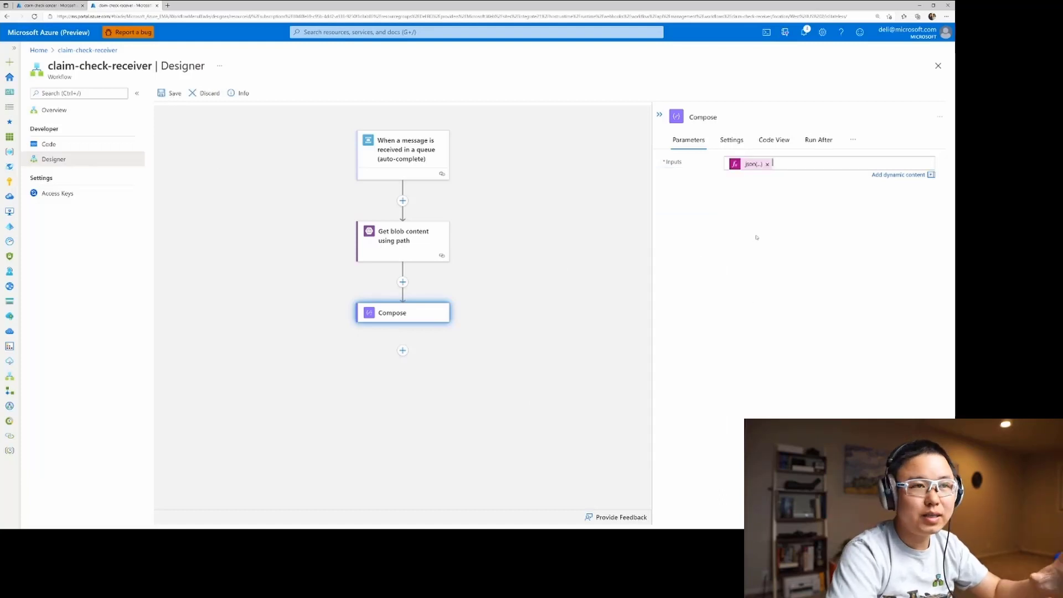
left_click(169, 93)
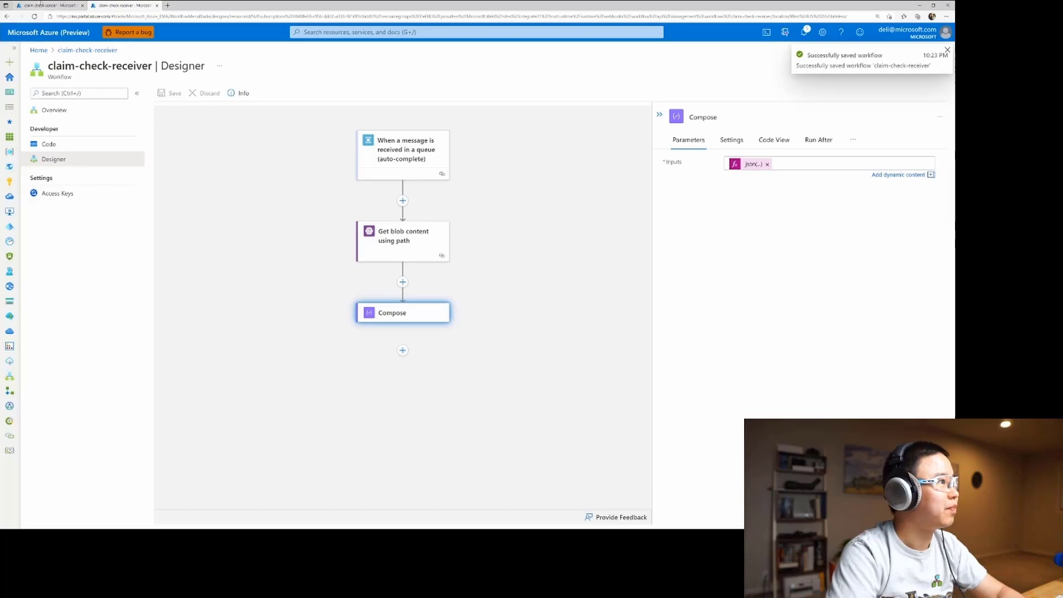
Copy the claim-check-sender trigger's HTTP POST URL and paste it over the last request in Untitled-1.http in Visual Studio Code.
left_click(49, 5)
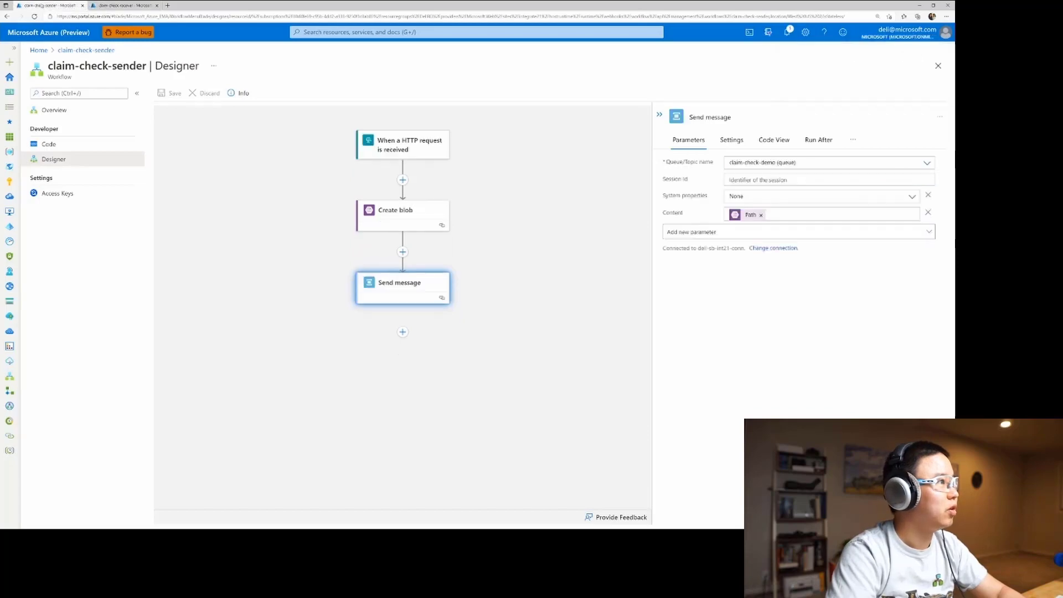
left_click(395, 149)
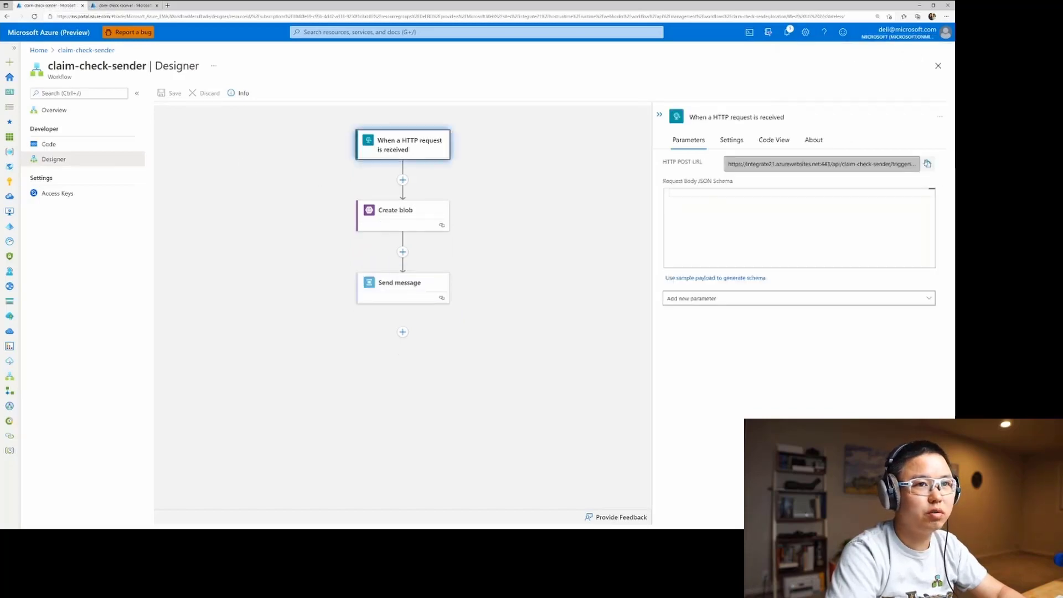
left_click(927, 164)
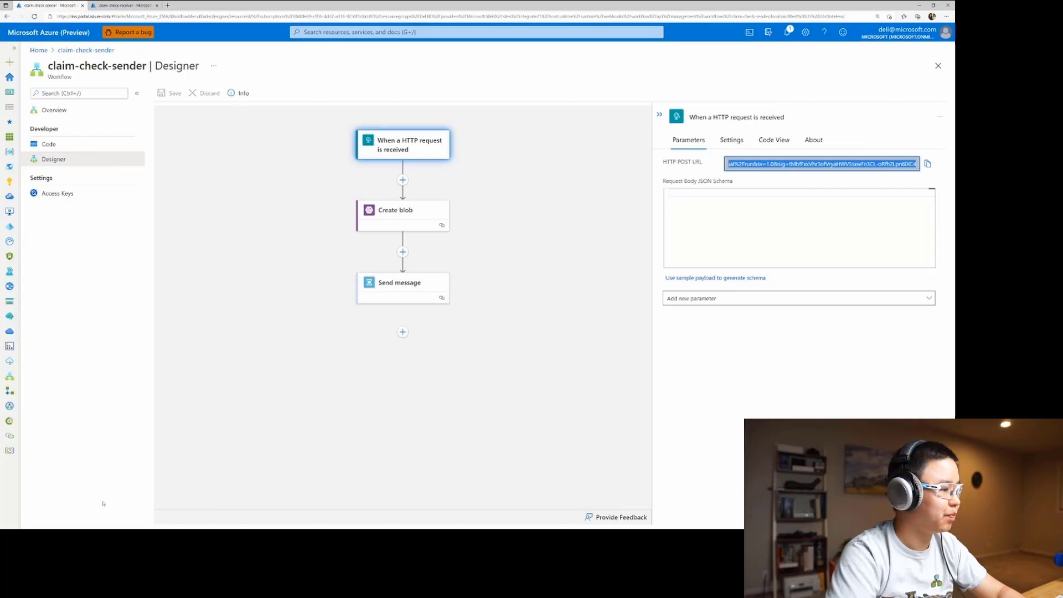
key("alt+Tab")
left_click_drag(227, 356, 153, 323)
key("ctrl+v")
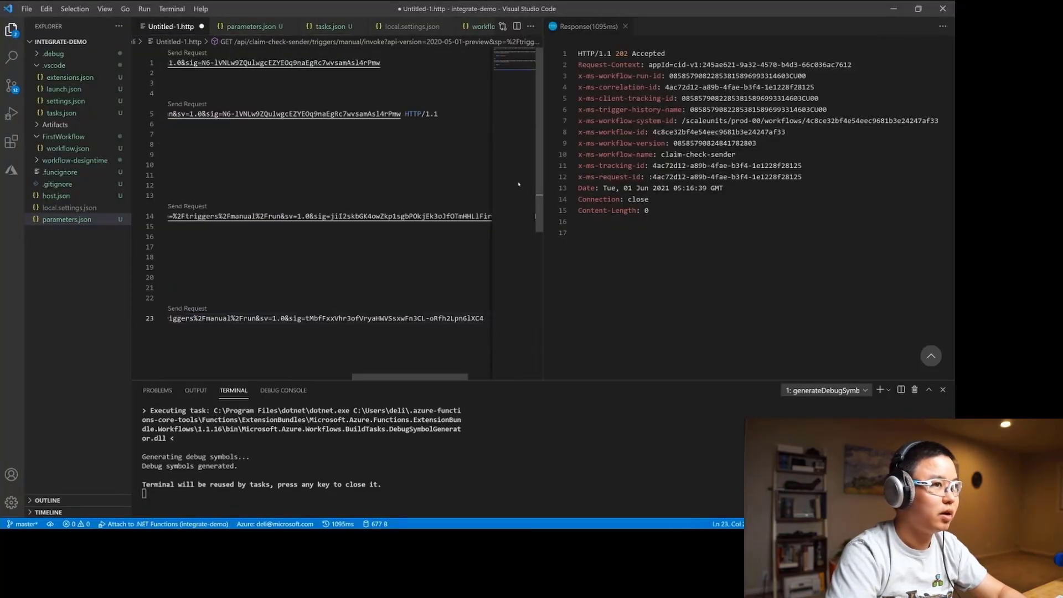
Copy the content-type header and "event": "Integrate" JSON body from the localhost:7071 request beneath the claim-check-sender URL, and send the request.
left_click(624, 27)
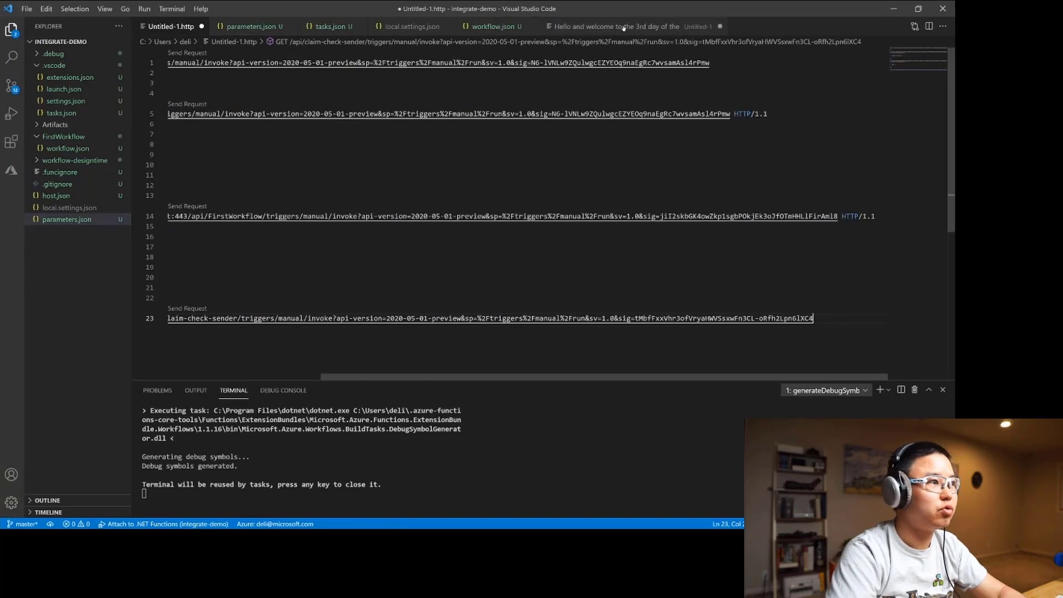
left_click_drag(490, 377, 311, 369)
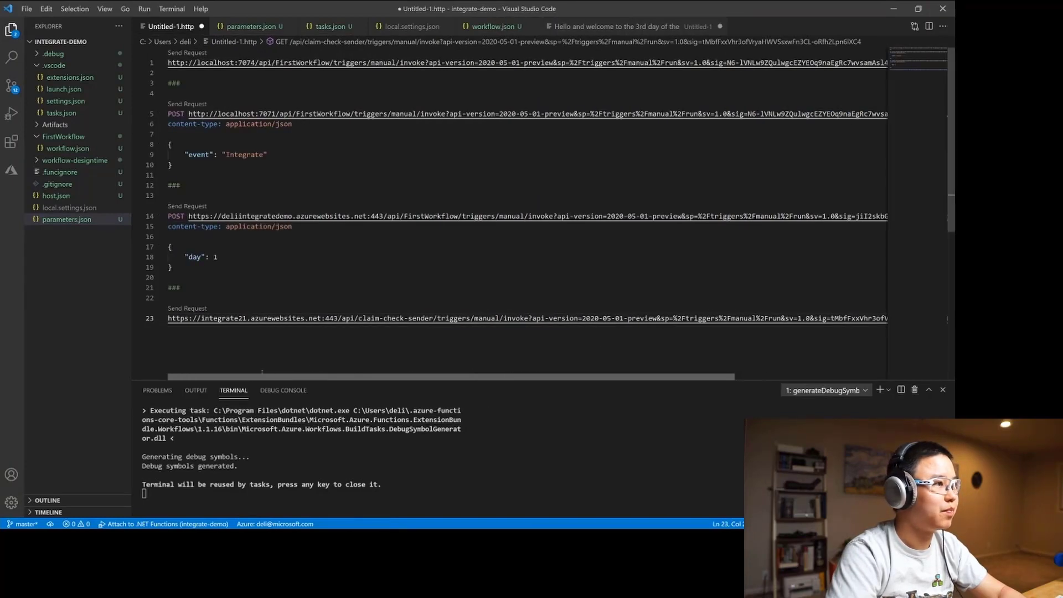
left_click_drag(181, 165, 160, 128)
key("ctrl+c")
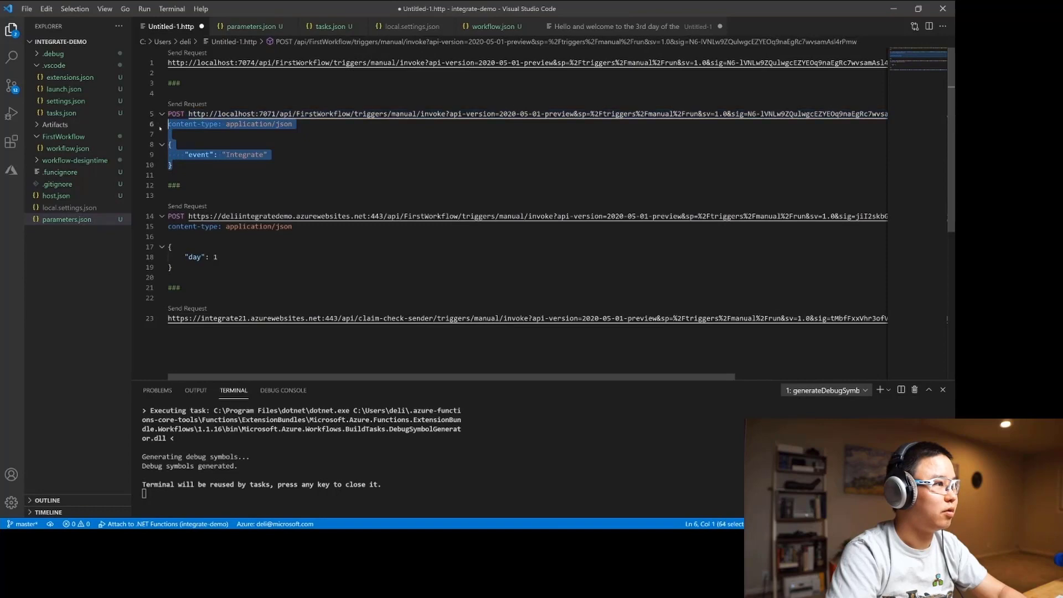
left_click_drag(215, 335, 214, 334)
left_click(446, 339)
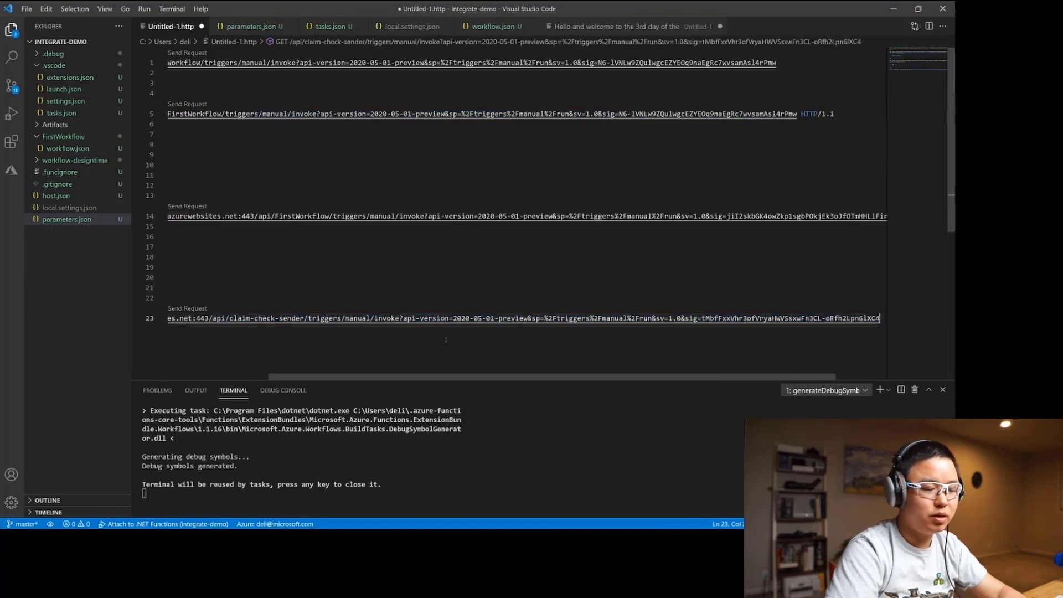
key("Return")
key("ctrl+v")
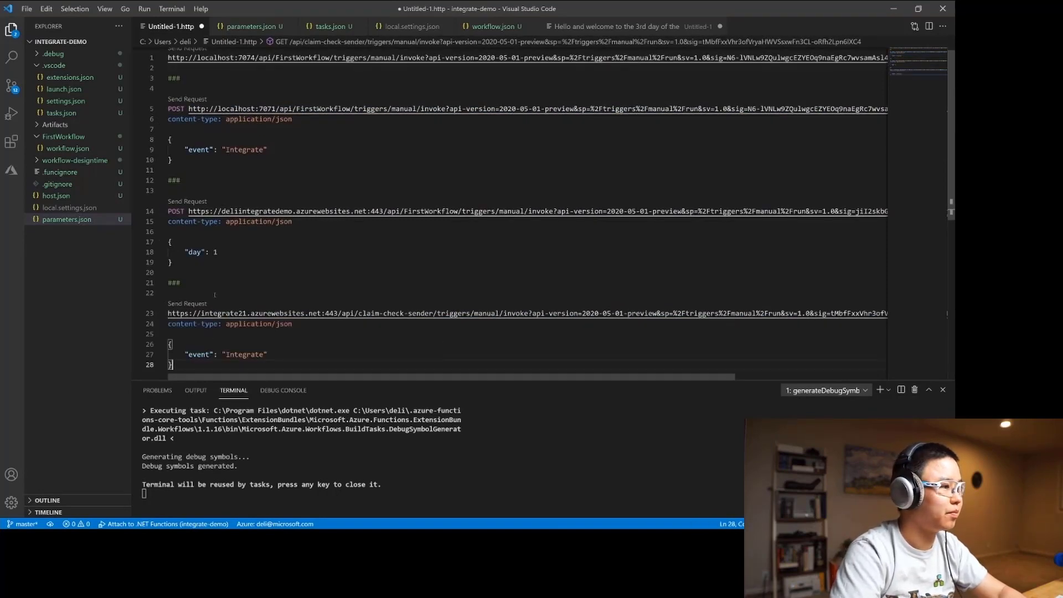
left_click(196, 304)
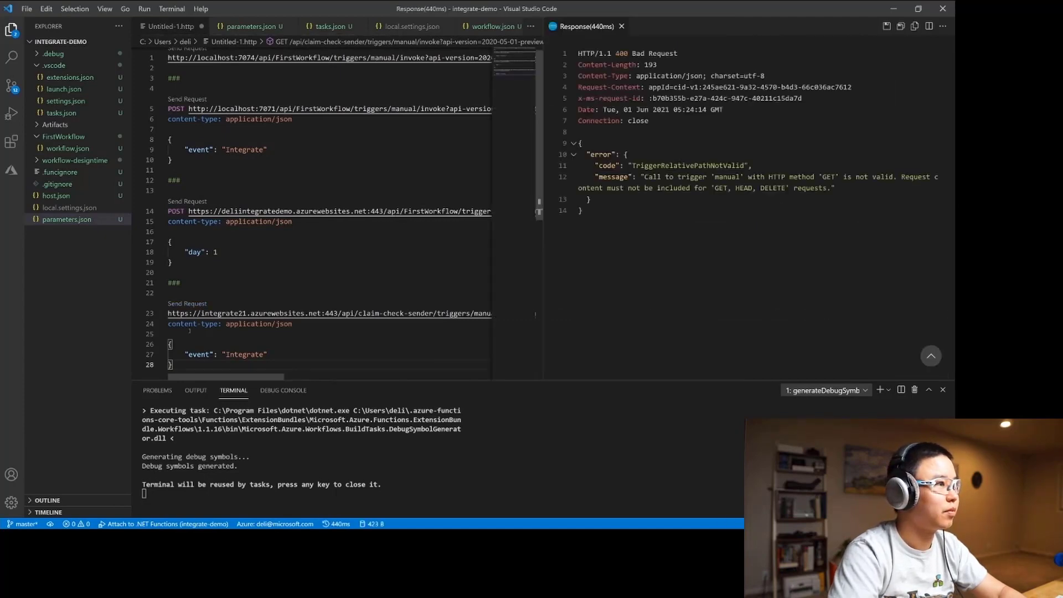
Prefix the claim-check-sender URL with the POST method and send the request again.
left_click_drag(180, 324, 165, 318)
left_click(167, 314)
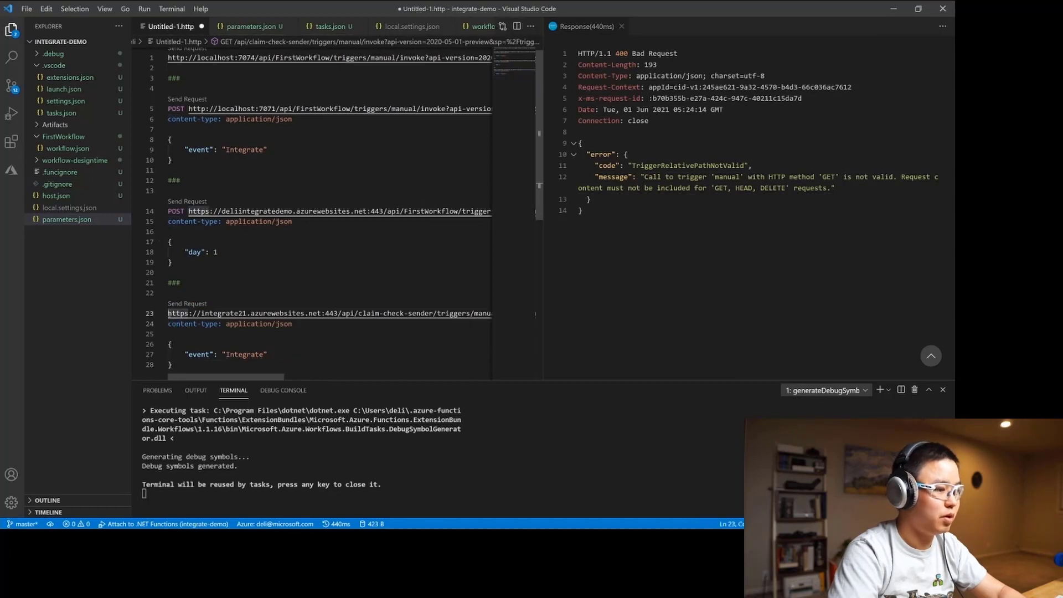
type("POST")
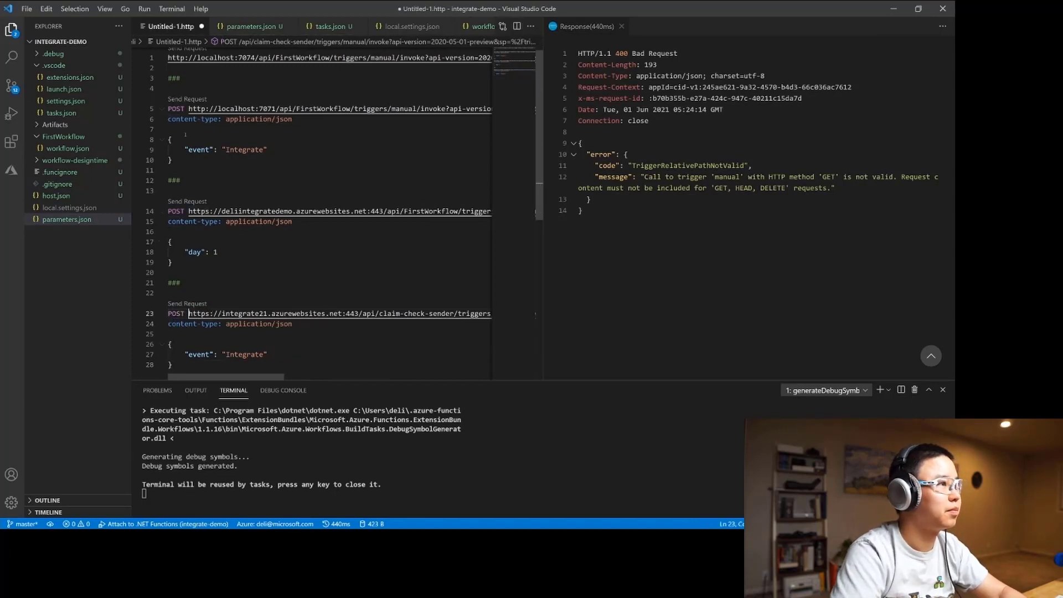
left_click(192, 304)
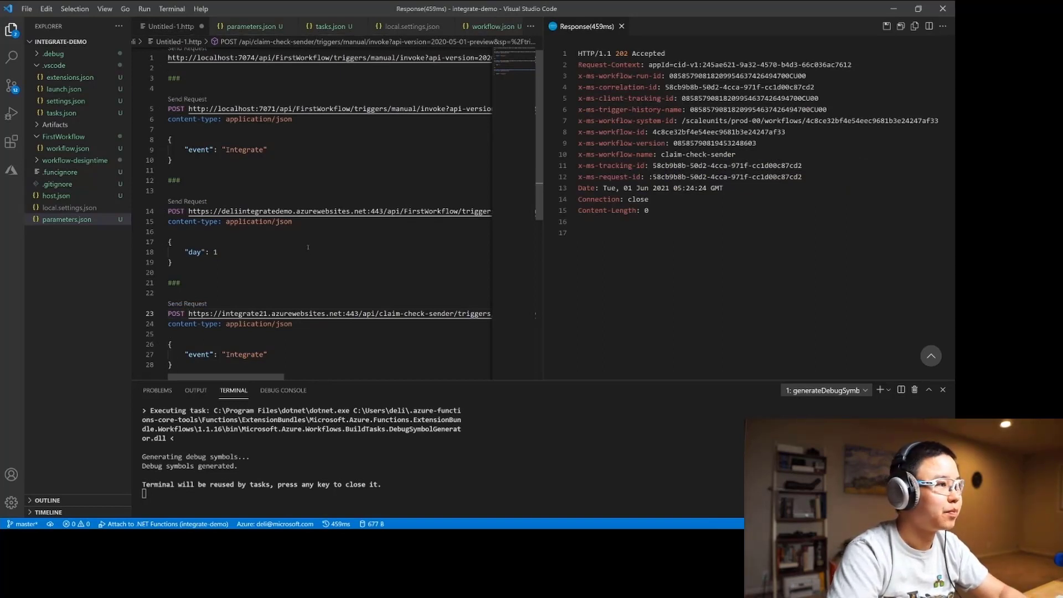
Return to the Azure portal, open the latest claim-check-receiver run from its run history, and inspect the queue trigger's outputs.
key("alt+Tab")
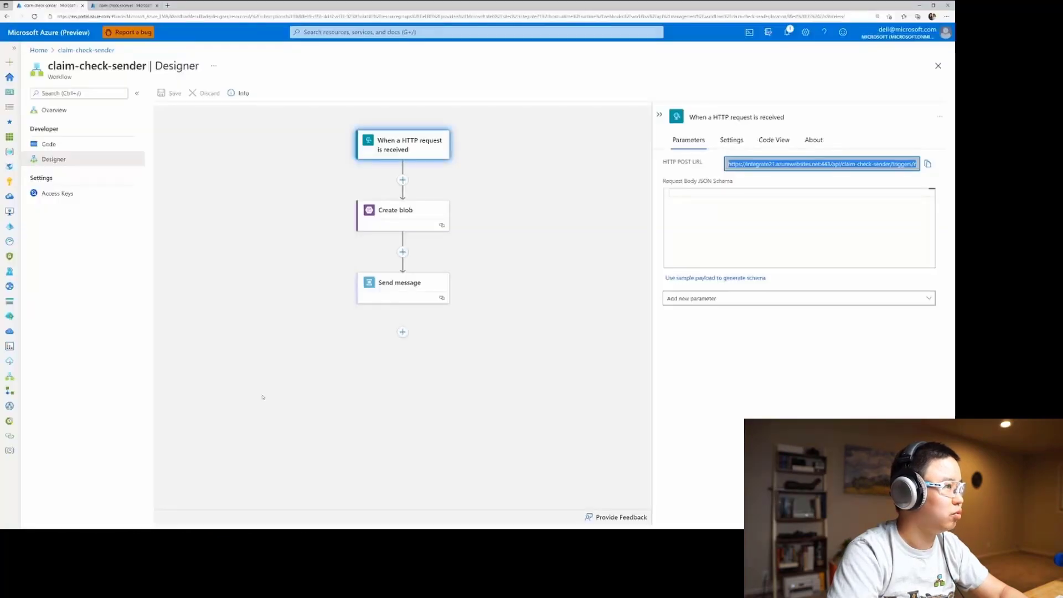
left_click(127, 5)
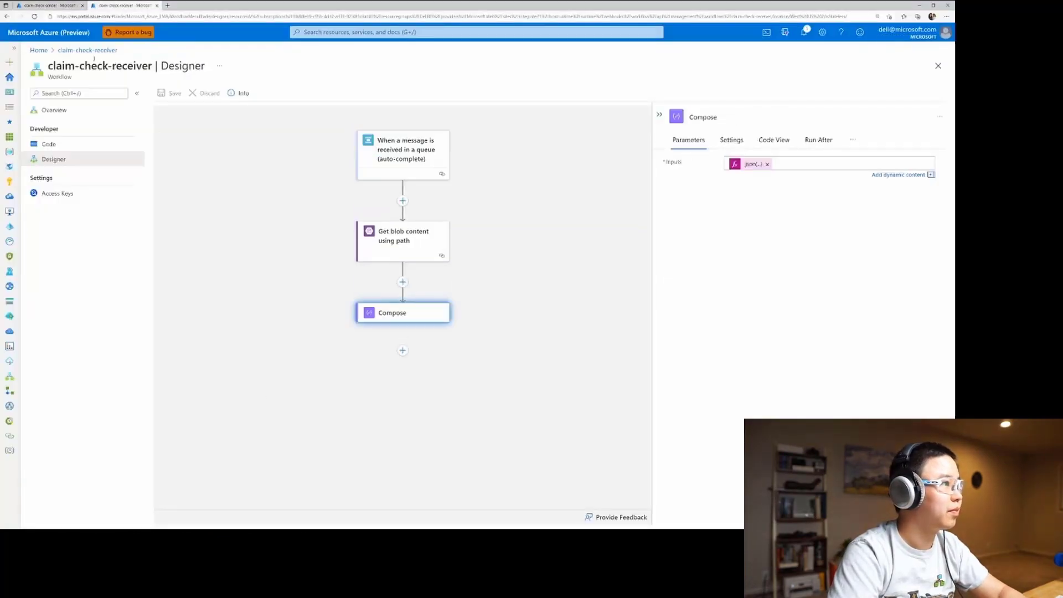
left_click(90, 50)
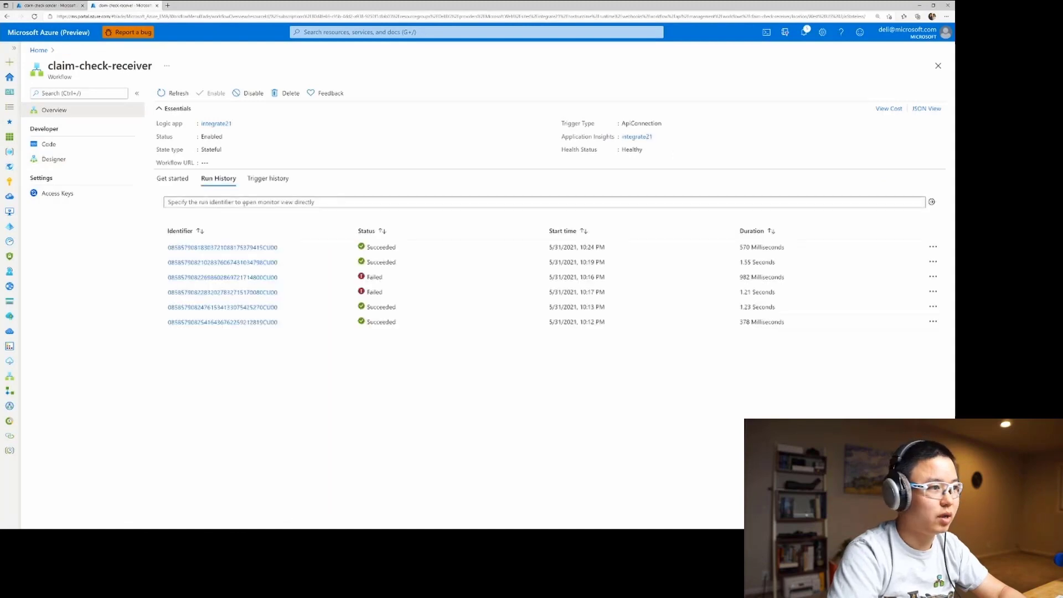
left_click(258, 248)
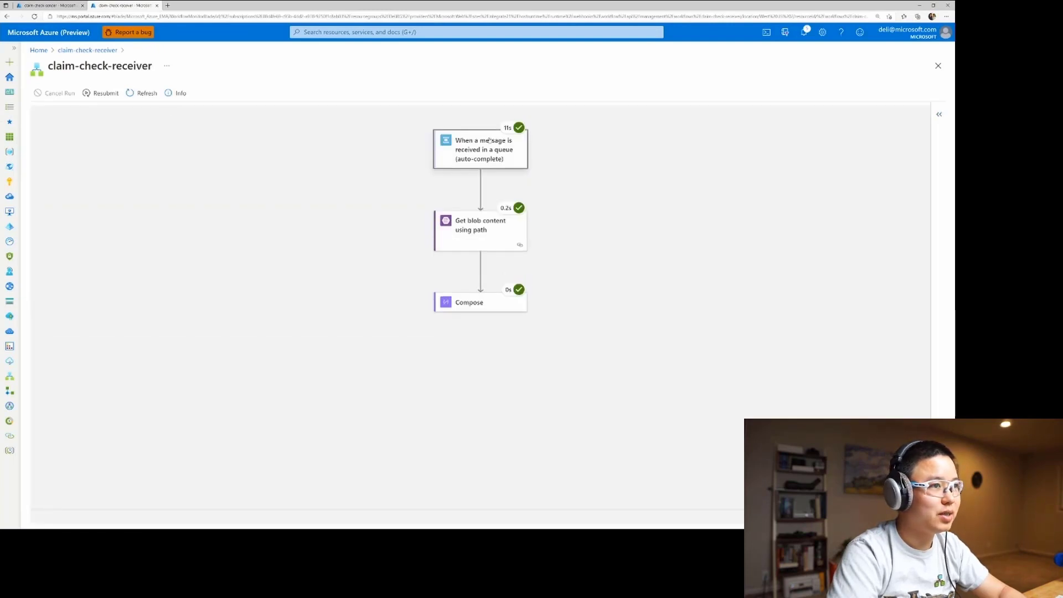
left_click(489, 140)
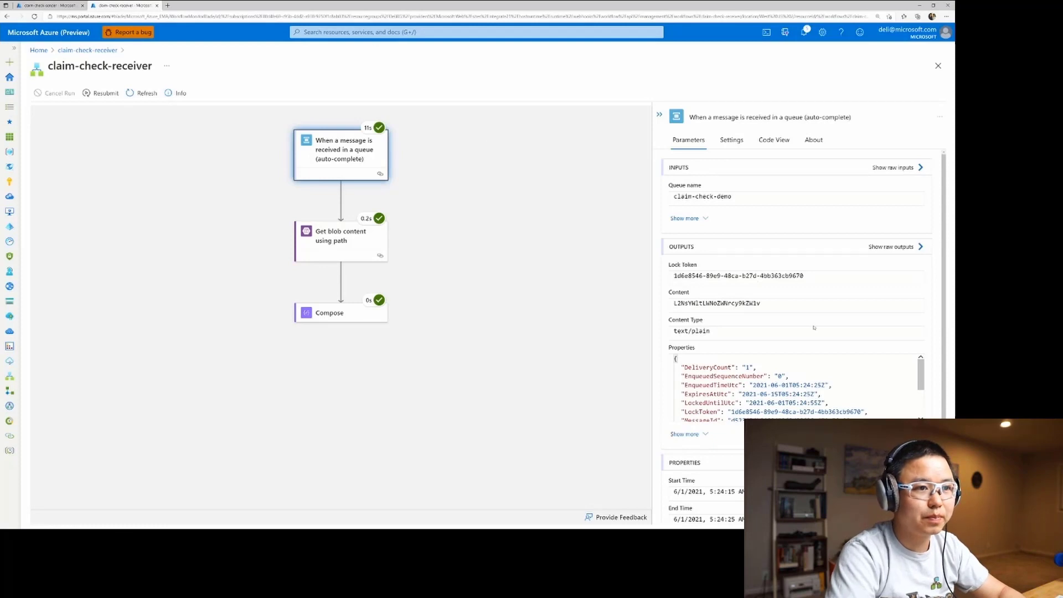
scroll(813, 327, "down", 5)
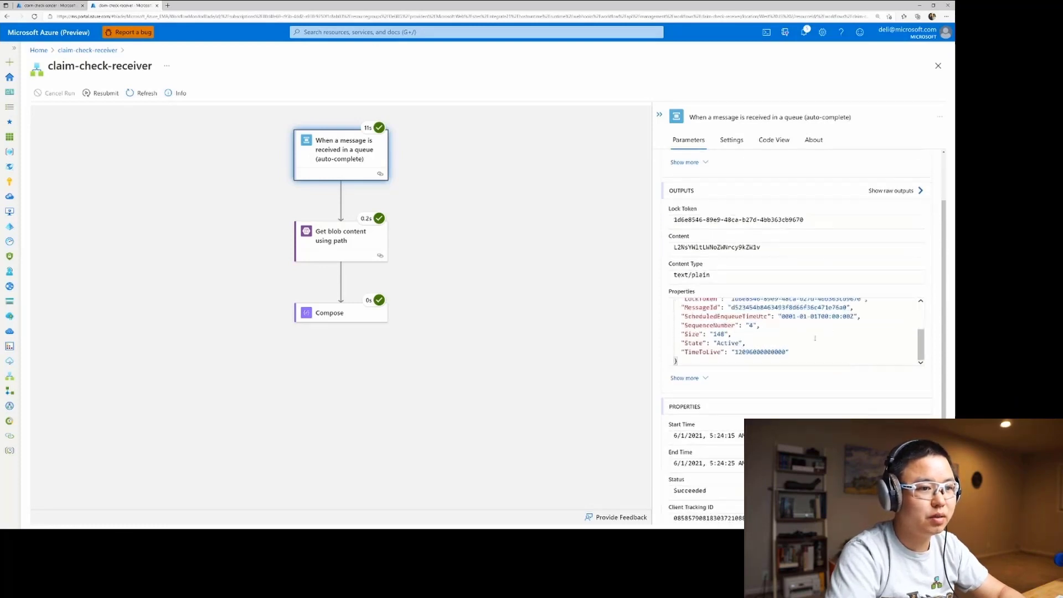
Examine the blob path and file content of Get blob content using path, and the Compose inputs in this run.
left_click(367, 244)
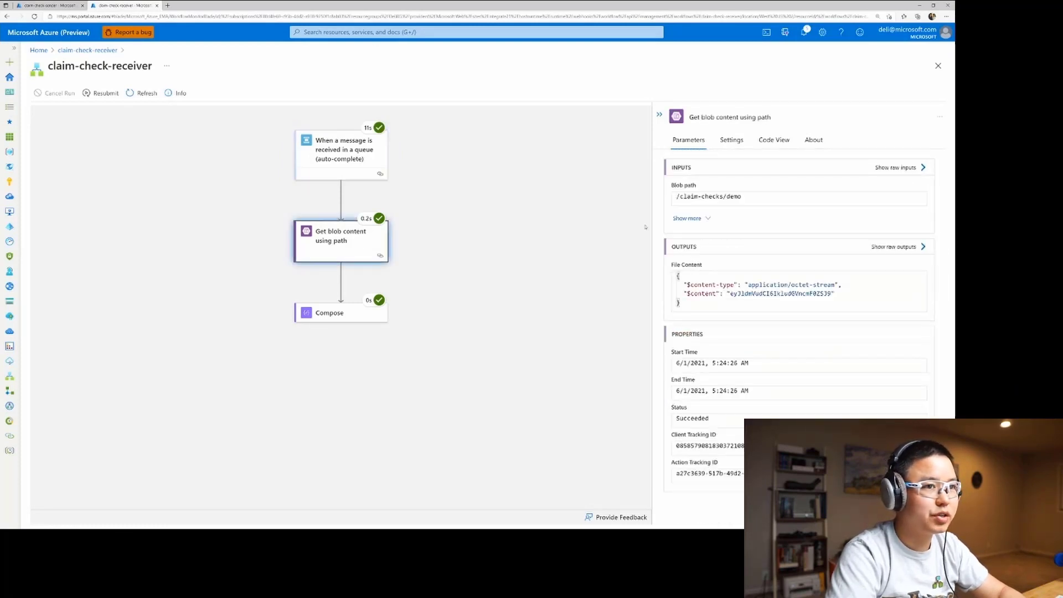
left_click_drag(742, 196, 667, 197)
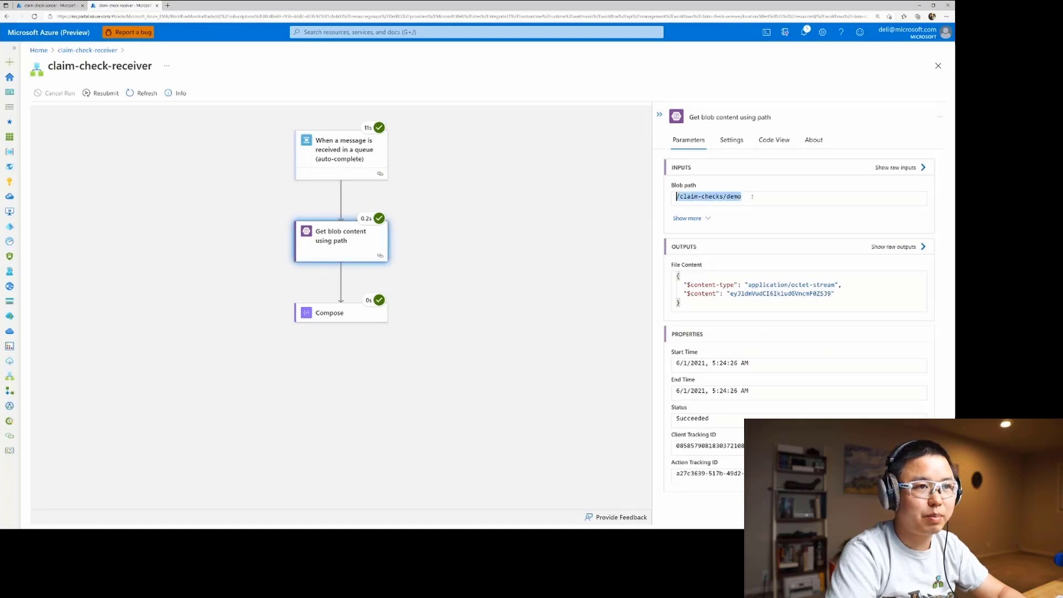
left_click(777, 196)
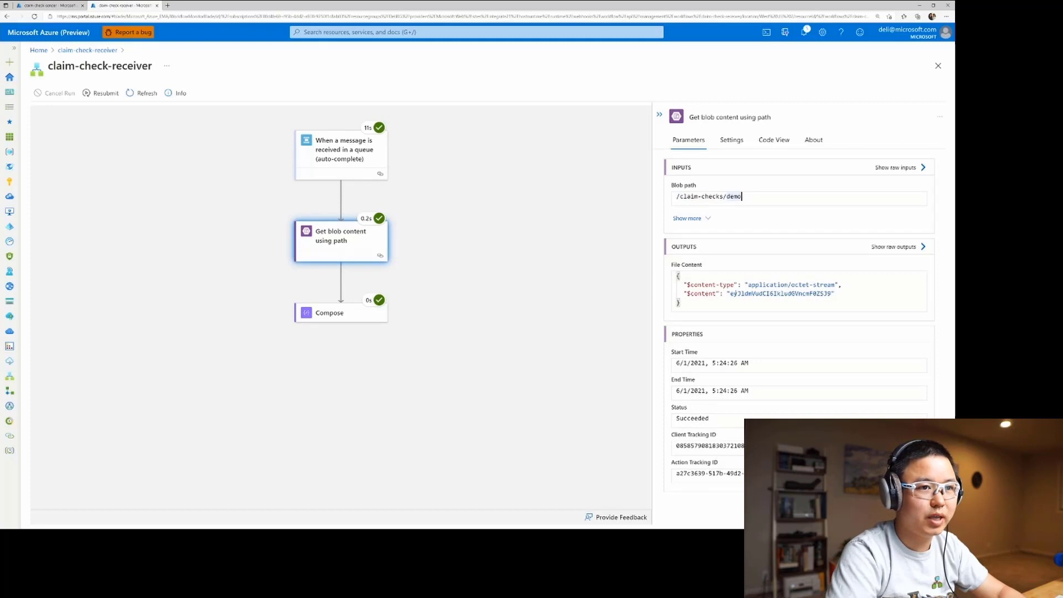
left_click(346, 312)
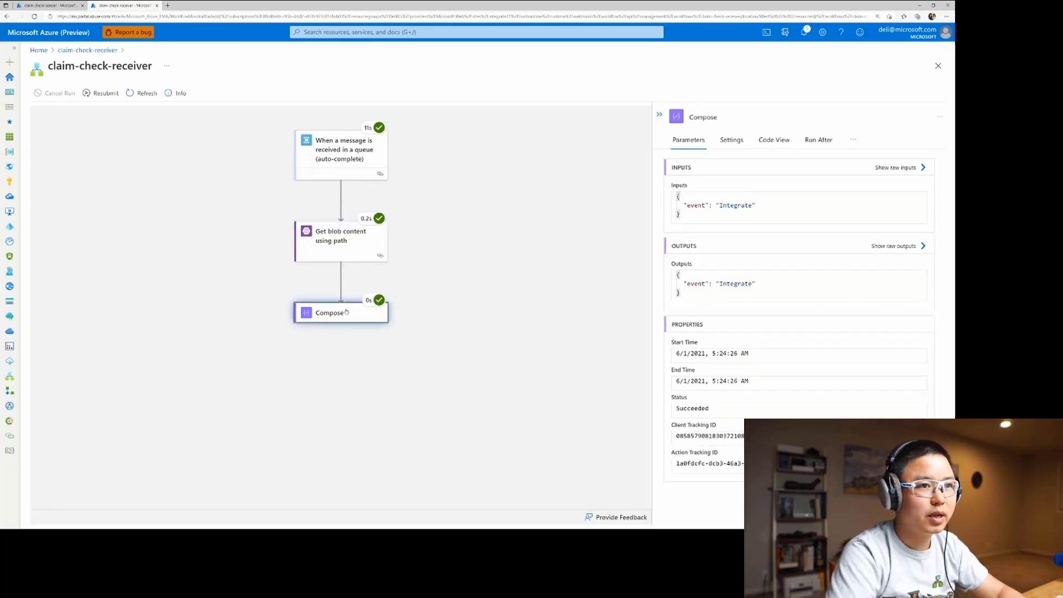
left_click_drag(681, 216, 677, 196)
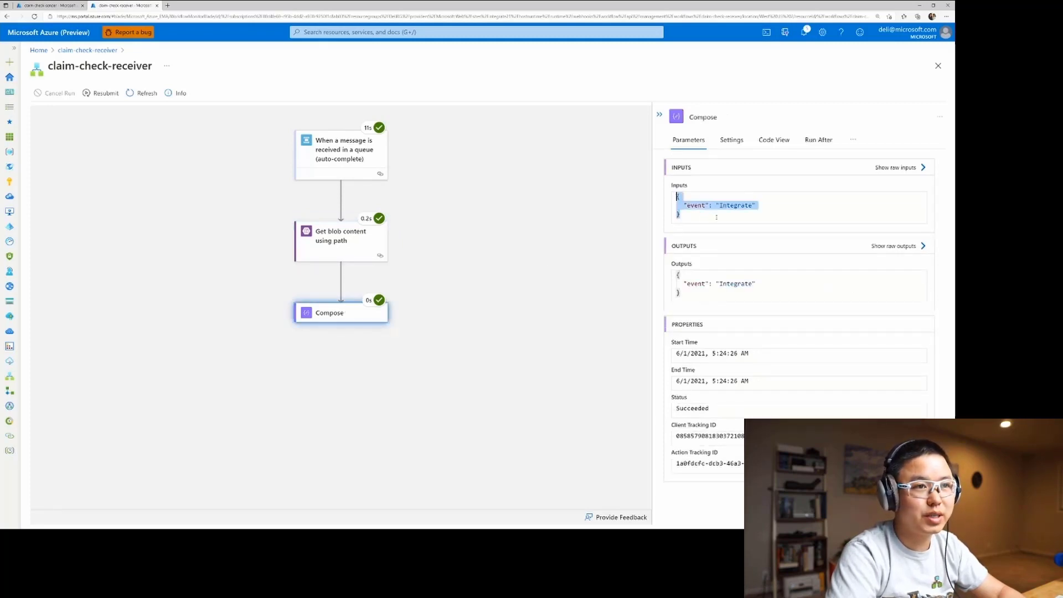